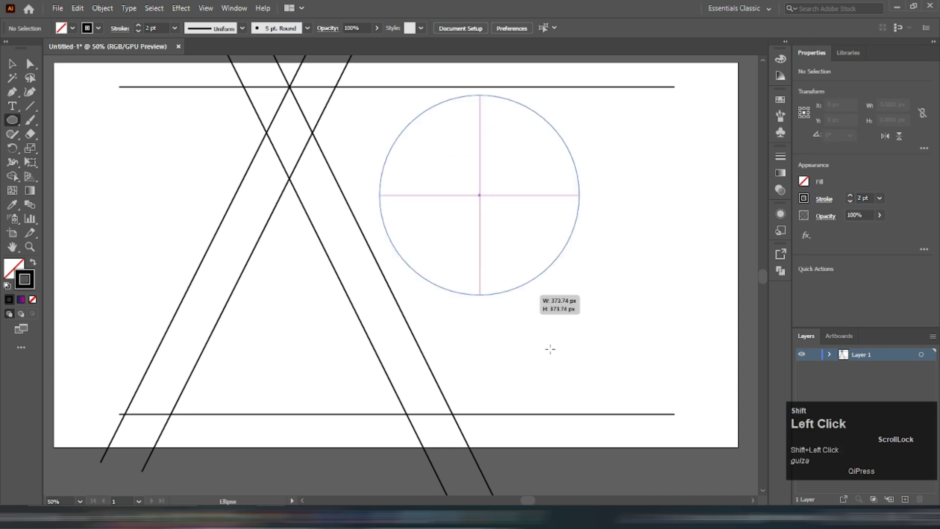
- Enlarge the circle to about 612 px so it spans both horizontal lines, and move it over the diagonal lines
key(v)
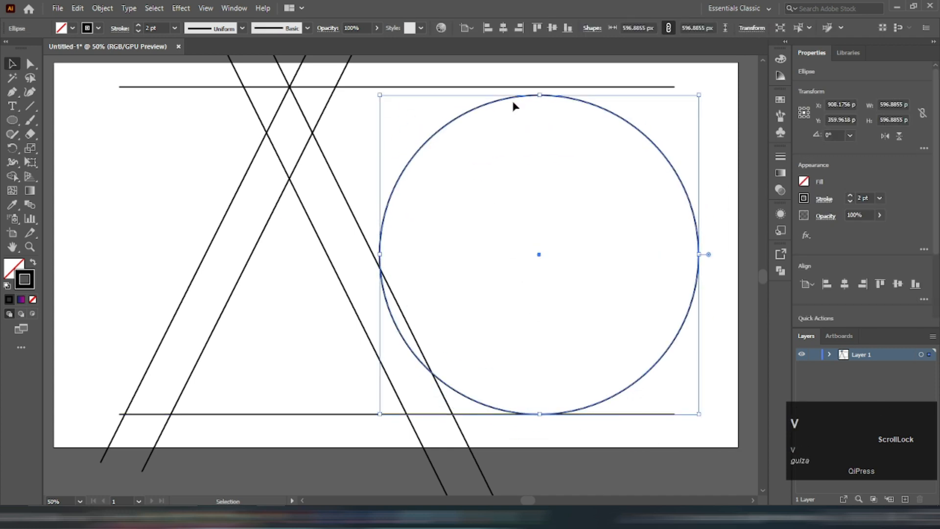
drag(541, 95, 542, 87)
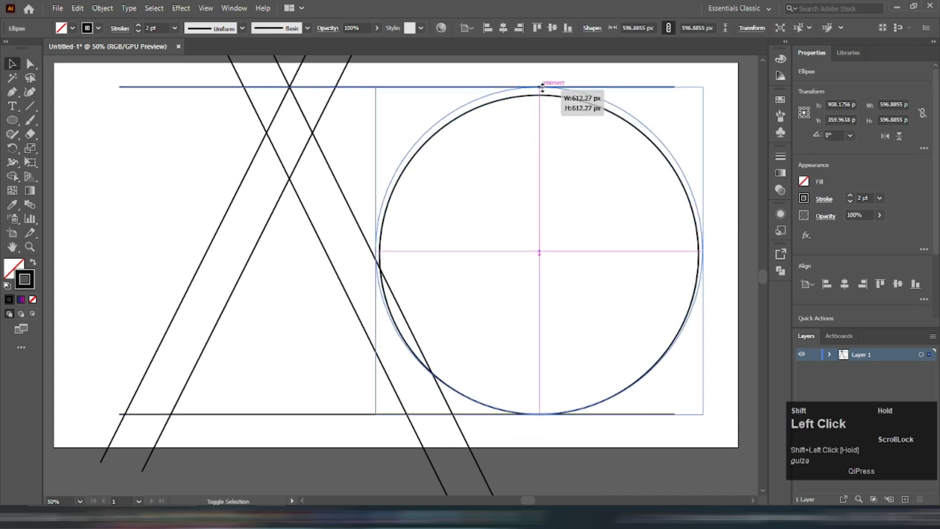
click(450, 239)
drag(396, 174, 322, 177)
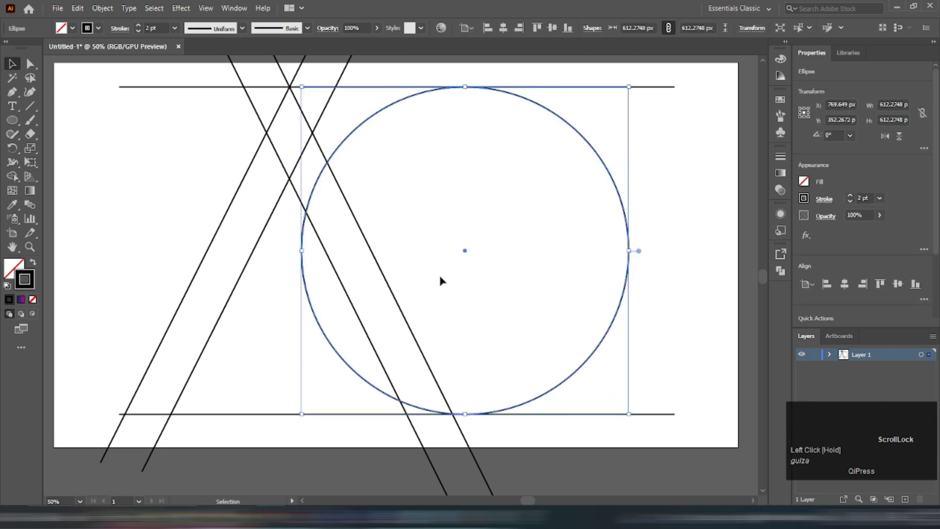
- Duplicate the circle in place and shrink the copy proportionally about its centre to form a ring
scroll(403, 248, down, 1)
key(ctrl+c)
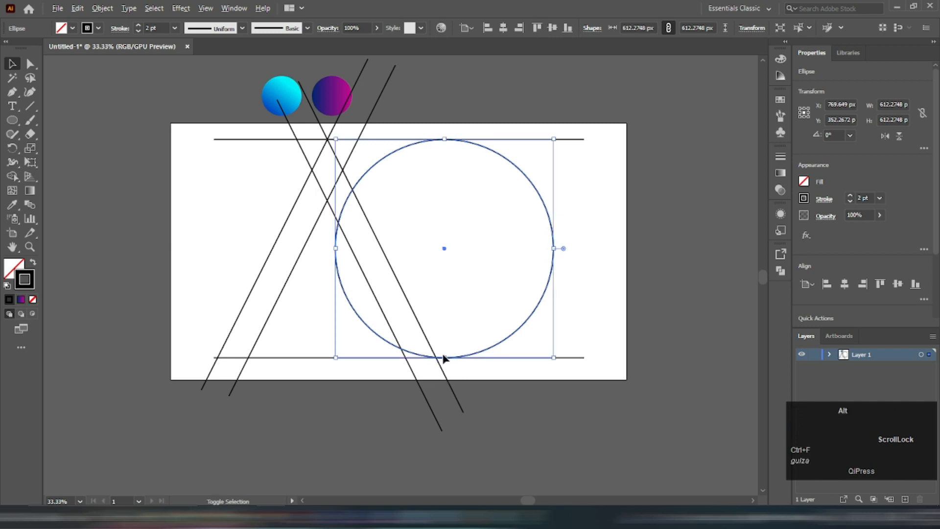
drag(444, 360, 445, 334)
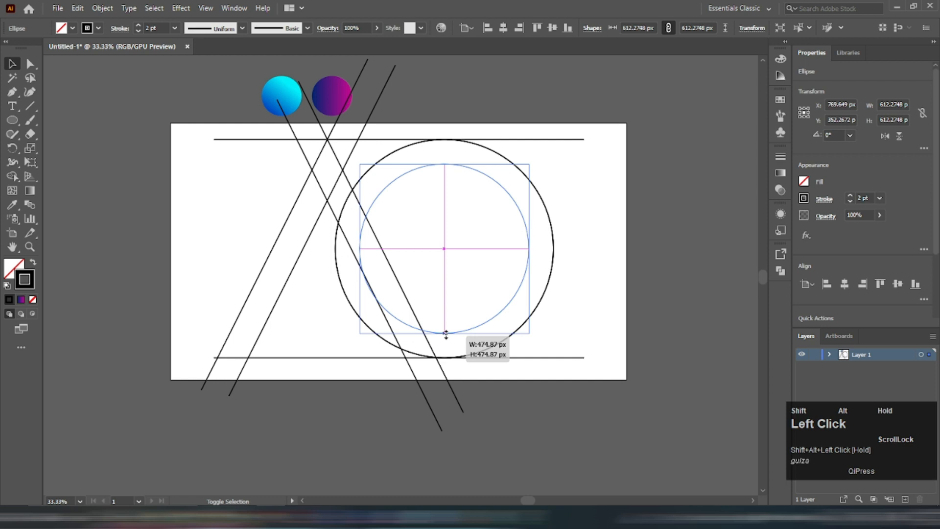
drag(445, 334, 445, 334)
scroll(318, 324, up, 1)
- Rotate the diagonal line pair crossing the ring to about 121° and shift it towards the ring's centre
click(544, 465)
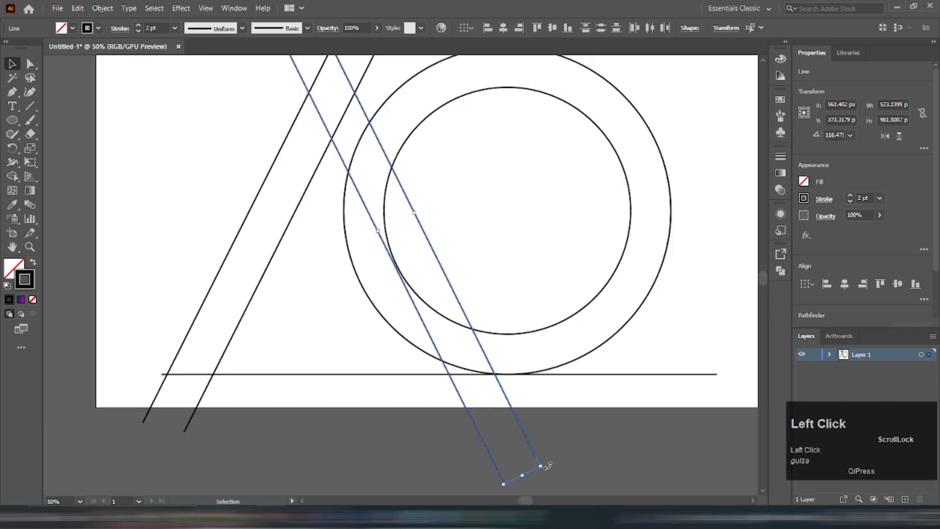
drag(547, 465, 563, 452)
drag(496, 430, 518, 433)
scroll(516, 421, up, 1)
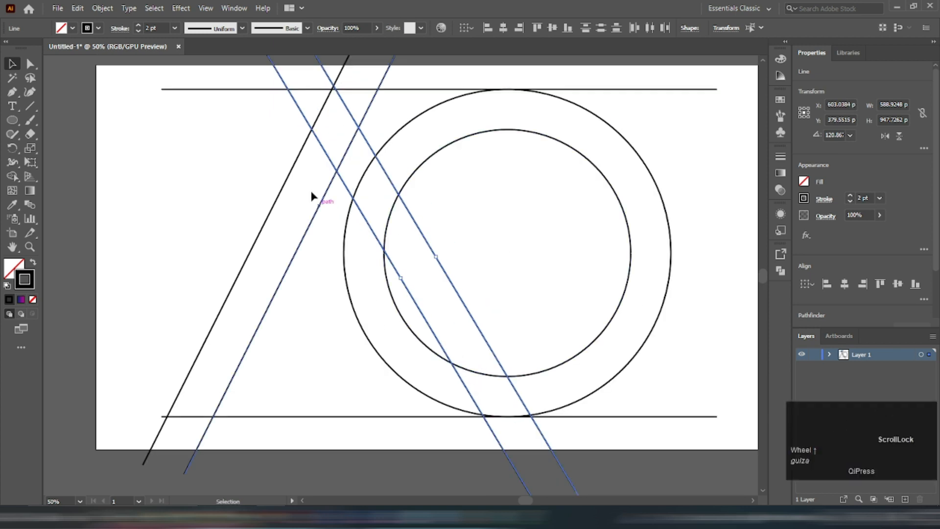
- Select the other diagonal line pair and rotate it to about 62° to form the A's left leg
scroll(333, 146, up, 1)
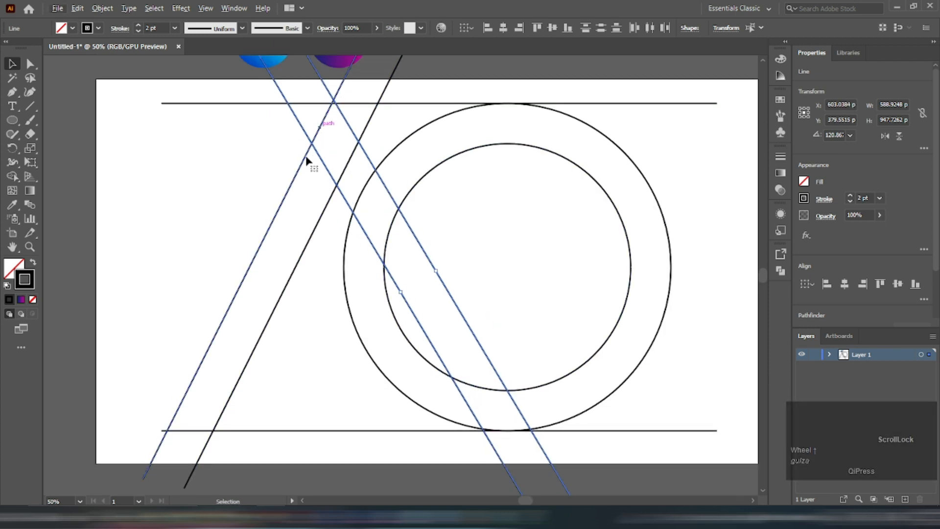
drag(225, 294, 282, 345)
scroll(196, 455, down, 1)
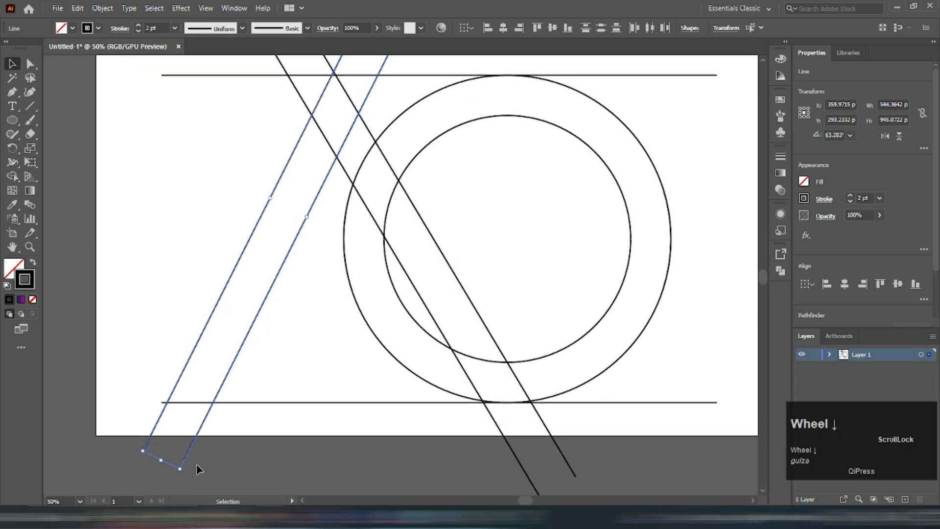
drag(184, 487, 176, 489)
scroll(332, 83, up, 3)
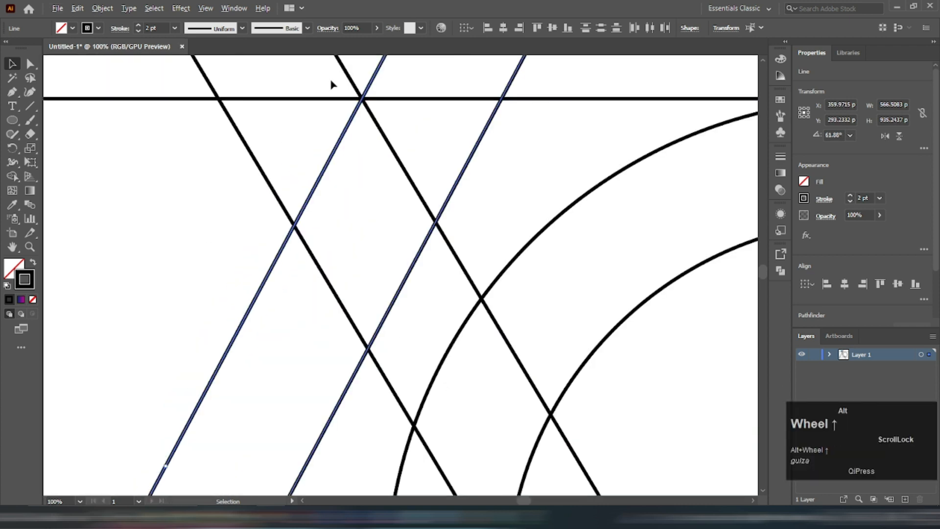
- Duplicate the horizontal line to add three guide lines across the letters between the upper and lower lines
scroll(346, 114, down, 2)
scroll(345, 114, down, 4)
click(363, 342)
scroll(425, 156, up, 1)
scroll(429, 150, up, 1)
drag(382, 109, 408, 308)
- Nudge the lowest of the three inner horizontal lines down to about Y 497 px
click(436, 338)
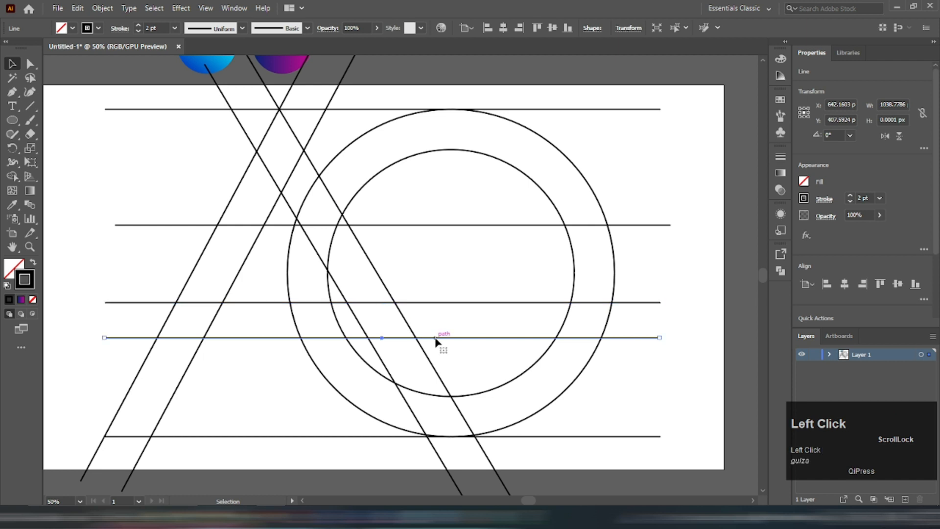
key(Down)
key(Down)
key(Down)
key(Down)
key(Down)
key(Down)
key(Down)
key(Down)
key(Down)
key(Down)
key(Down)
key(Down)
key(Down)
key(Down)
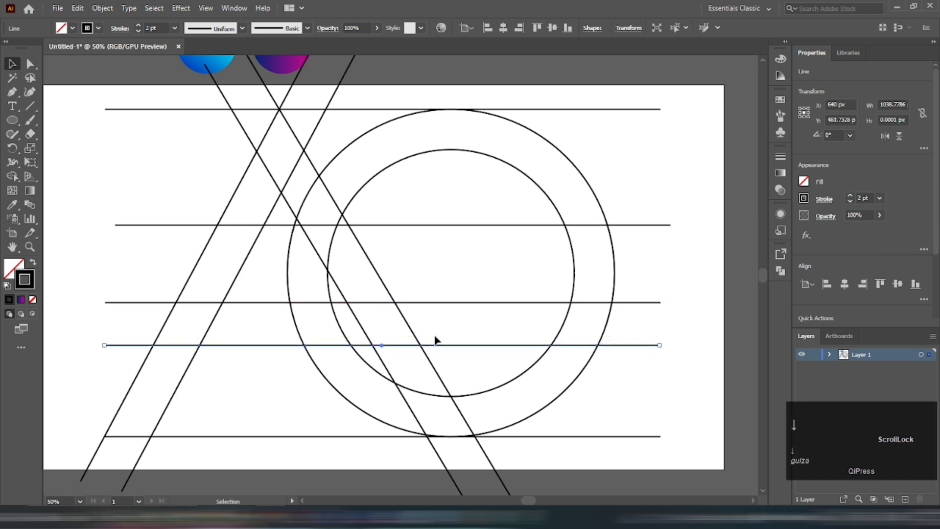
key(Down)
key(Down)
key(Down)
key(Down)
key(Down)
key(Down)
key(Down)
key(Down)
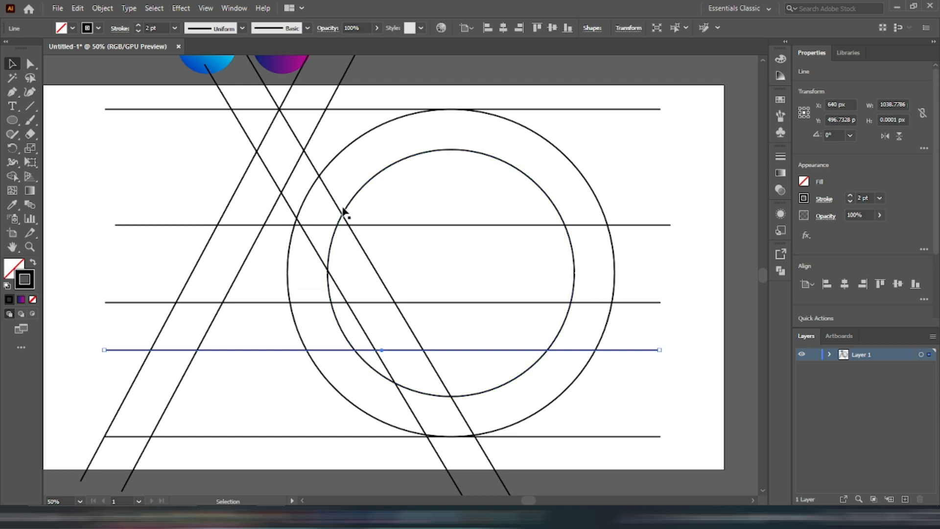
- Duplicate a horizontal line, rotate the copy to vertical, and place it at about X 814 px through the ring
click(392, 214)
scroll(391, 214, down, 1)
scroll(392, 214, up, 1)
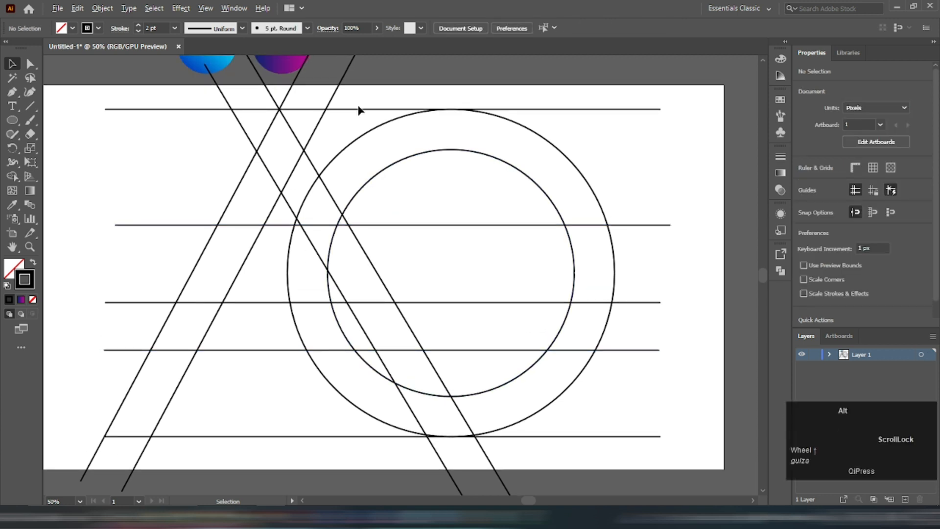
drag(359, 109, 395, 179)
drag(700, 184, 353, 429)
drag(419, 287, 475, 300)
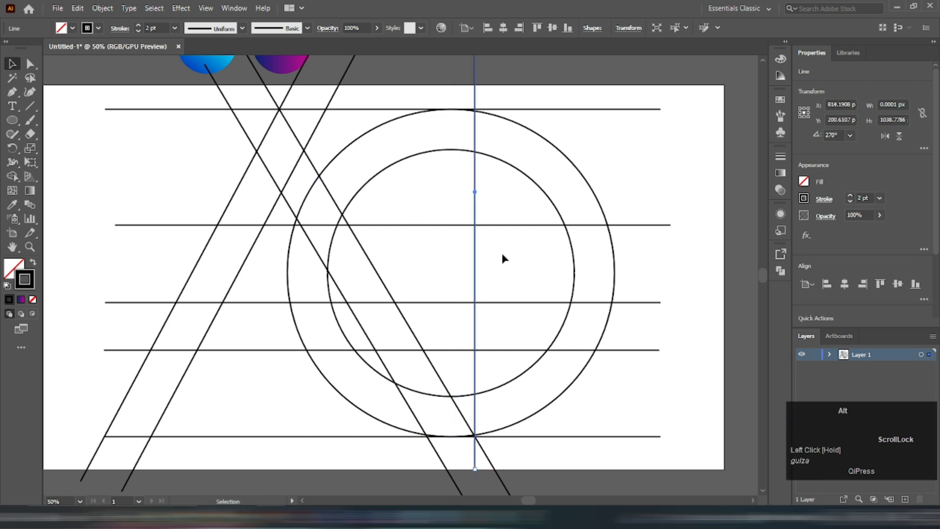
alt+scroll(511, 260, down, 1)
alt+scroll(373, 282, up, 1)
click(263, 168)
scroll(279, 178, up, 3)
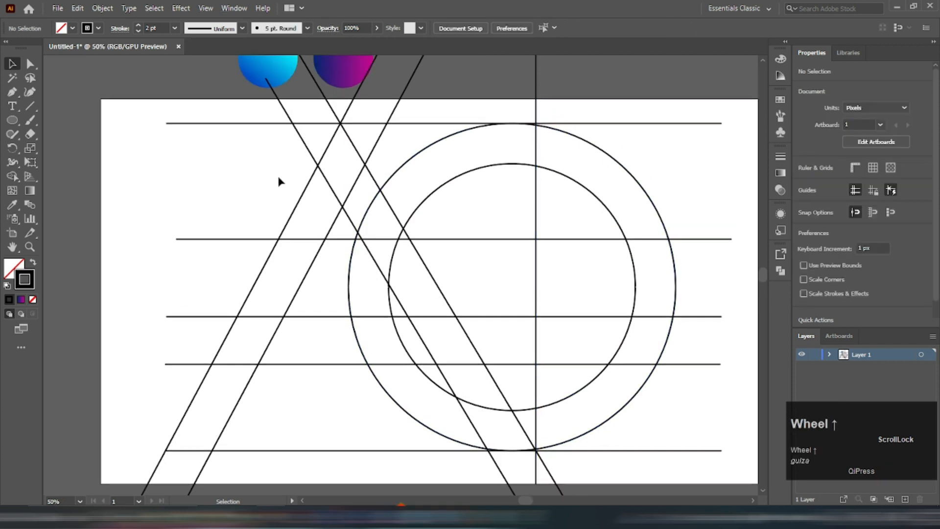
- Select all construction lines and circles, and merge the A's left leg and crossbar regions with the Shape Builder tool
scroll(279, 179, down, 2)
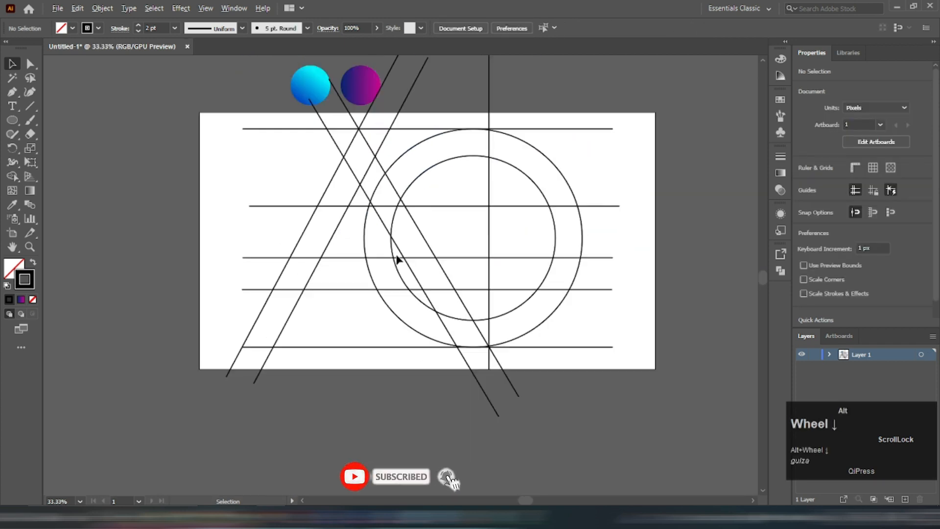
alt+scroll(399, 258, up, 1)
alt+scroll(409, 251, up, 1)
click(148, 82)
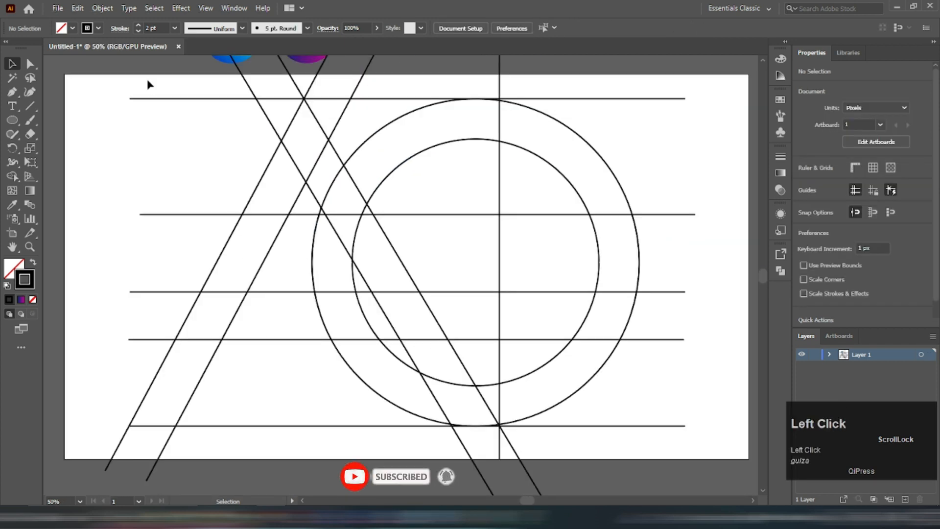
drag(148, 81, 675, 439)
drag(12, 176, 72, 177)
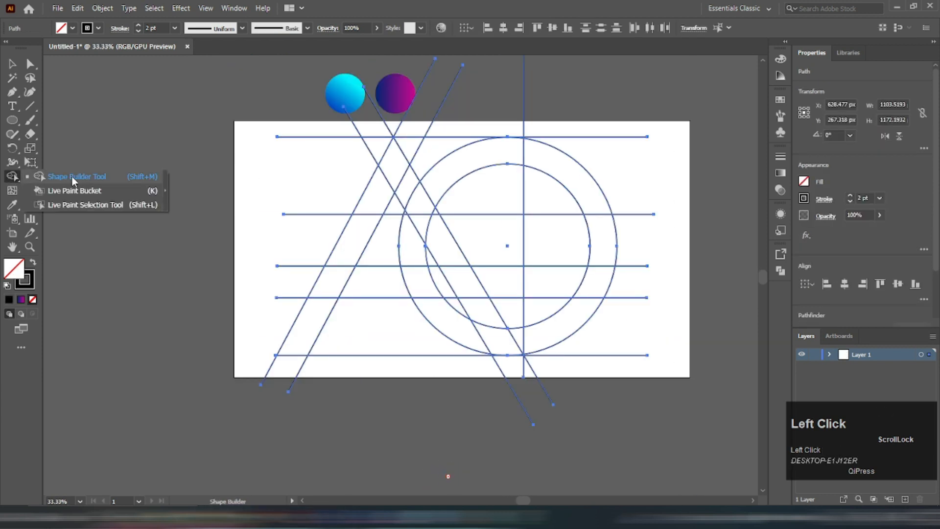
alt+scroll(349, 241, up, 1)
mouse_move(421, 126)
mouse_down()
mouse_move(338, 269)
mouse_move(304, 352)
mouse_up()
mouse_move(426, 144)
mouse_down()
mouse_move(438, 157)
mouse_move(348, 311)
mouse_move(514, 306)
mouse_move(486, 309)
mouse_up()
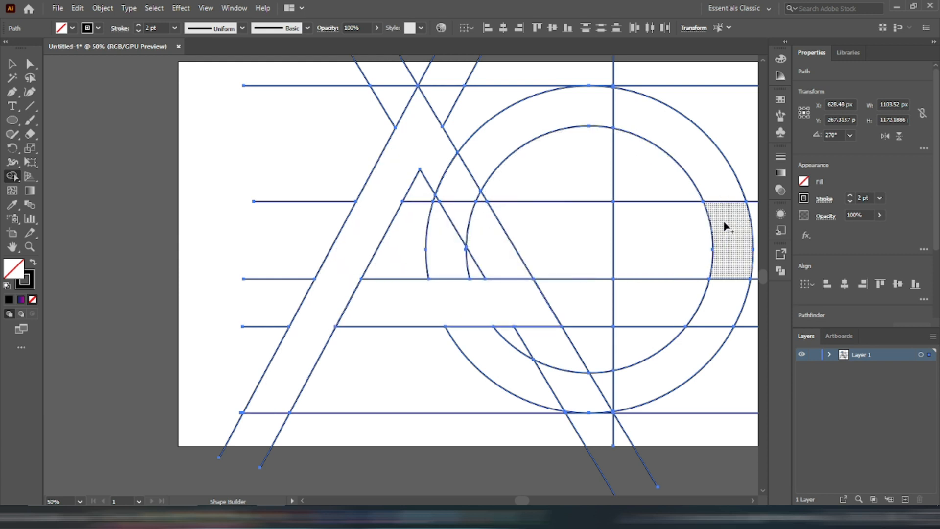
- Merge the ring regions into the G's upper arc and its lower arc with the horizontal bar
mouse_move(719, 182)
mouse_down()
mouse_move(632, 119)
mouse_move(479, 143)
mouse_move(450, 208)
mouse_move(447, 254)
mouse_up()
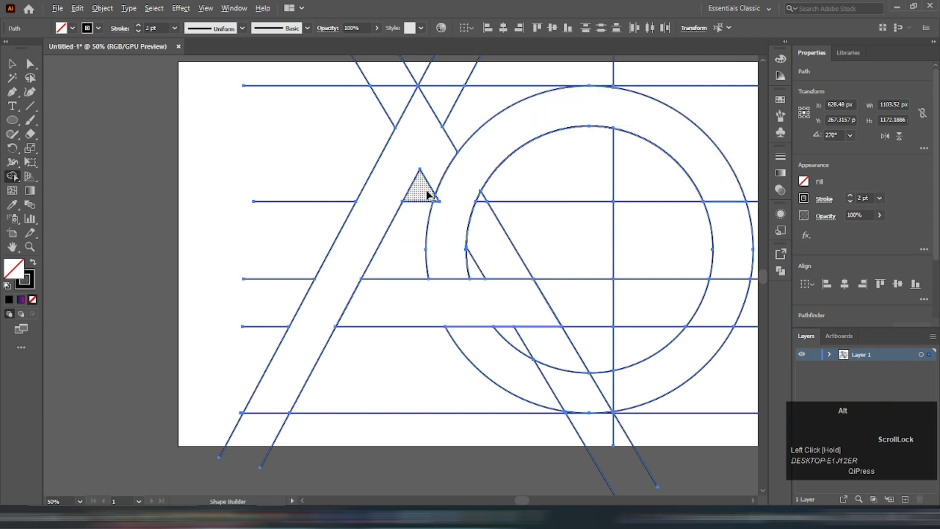
alt+scroll(427, 195, down, 1)
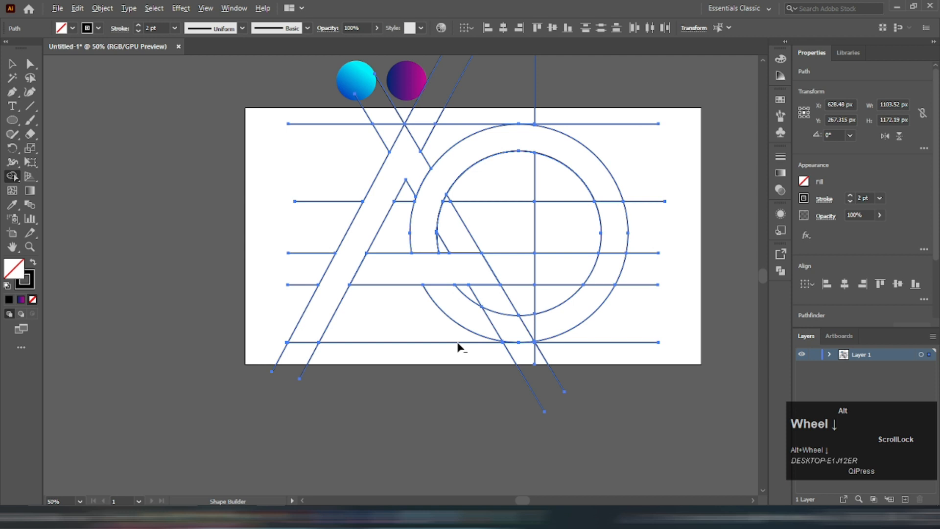
alt+scroll(458, 344, up, 1)
drag(581, 367, 652, 322)
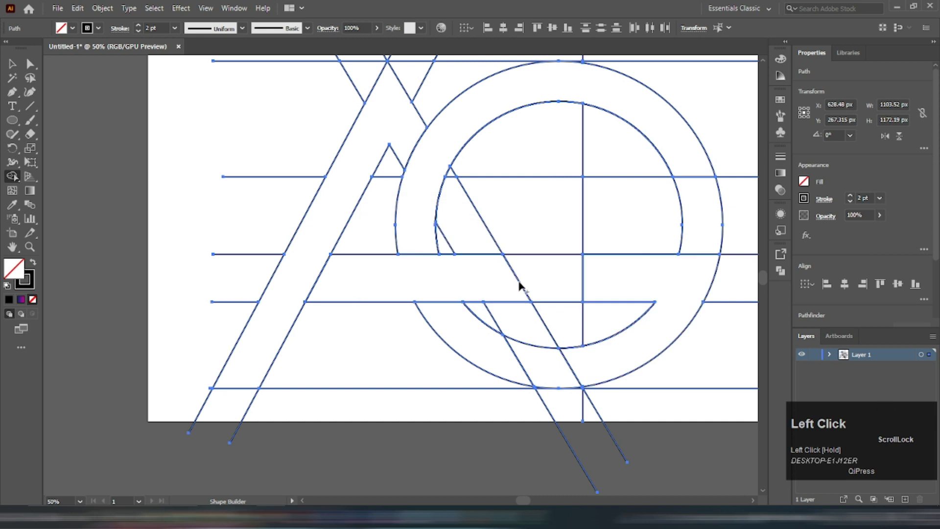
- Merge the remaining regions of the A's right leg above and below the crossbar with the Shape Builder tool
alt+scroll(478, 264, up, 1)
click(447, 155)
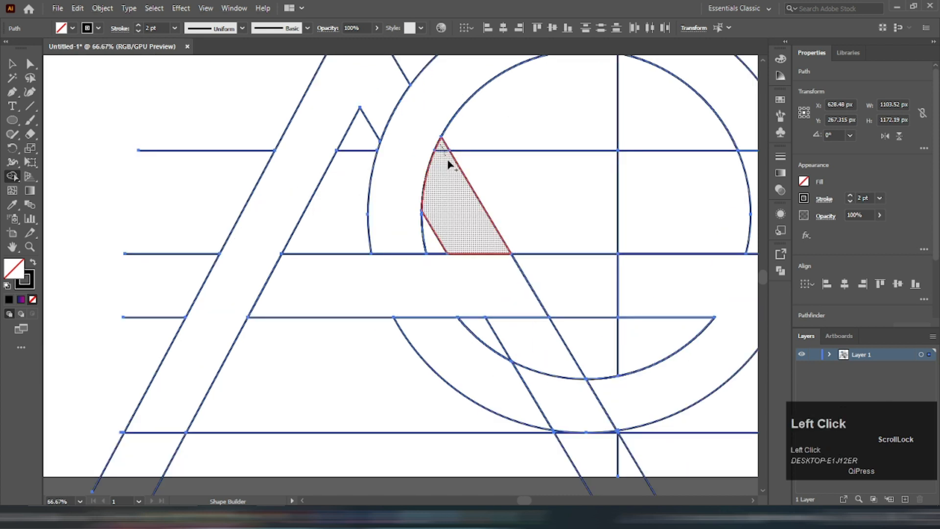
scroll(519, 309, down, 1)
drag(518, 310, 603, 387)
alt+scroll(610, 390, up, 6)
drag(582, 289, 661, 380)
drag(168, 317, 139, 367)
alt+scroll(426, 139, down, 9)
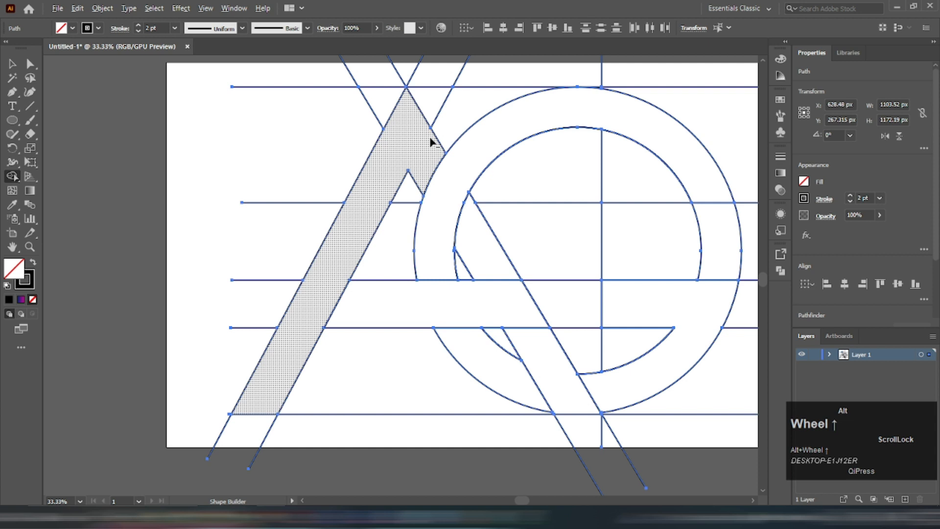
- Deselect the artwork and delete the leftover line ends above the A and the ring
key(v)
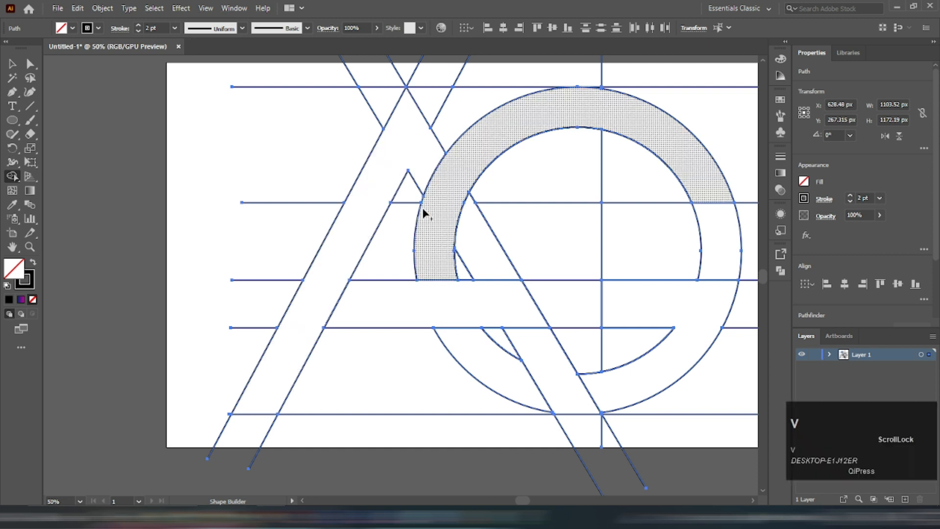
click(299, 153)
alt+scroll(495, 245, down, 2)
alt+scroll(444, 176, up, 1)
drag(372, 145, 499, 148)
key(Delete)
drag(547, 55, 658, 153)
key(Delete)
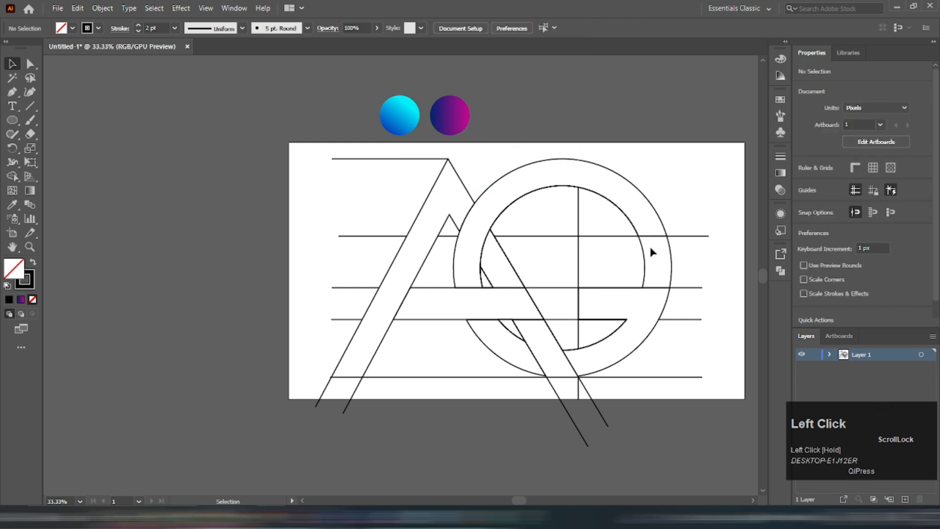
- Delete the leftover segments inside the ring, at the G's opening and beyond its outer edge
click(645, 261)
key(Delete)
drag(618, 260, 700, 268)
click(700, 267)
drag(709, 216, 606, 345)
key(Delete)
- Delete the leftover line pieces joining the A's right leg to the G's horizontal bar
click(578, 330)
key(Delete)
click(561, 290)
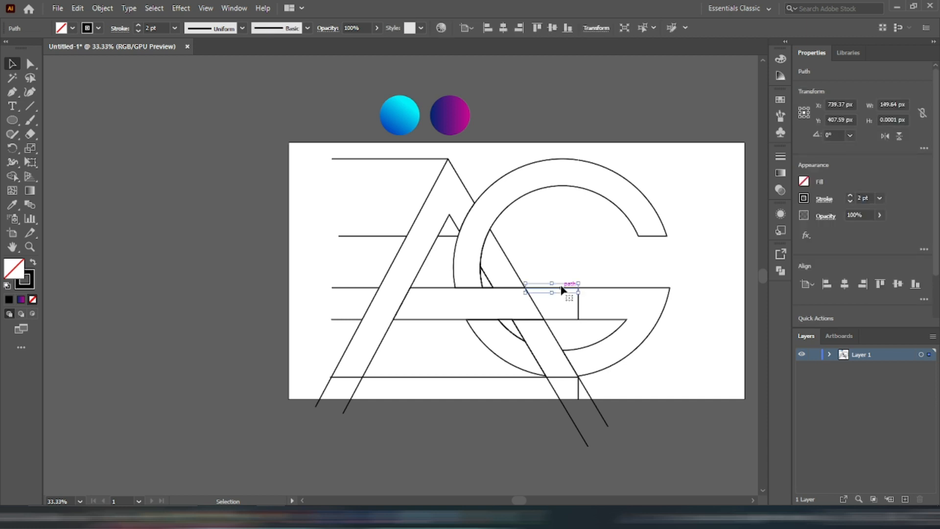
key(Delete)
- Delete the line ends that overhang below the baseline of both letters
click(629, 407)
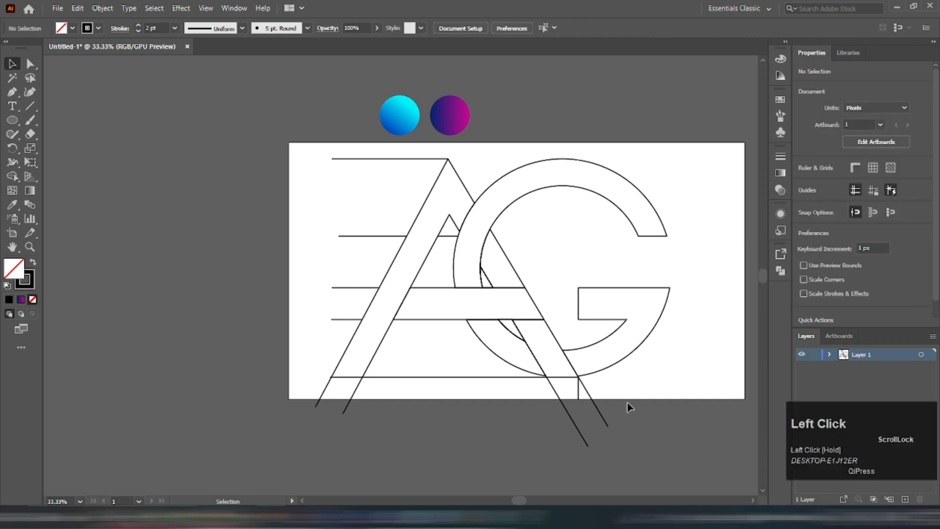
drag(629, 408, 290, 395)
key(Delete)
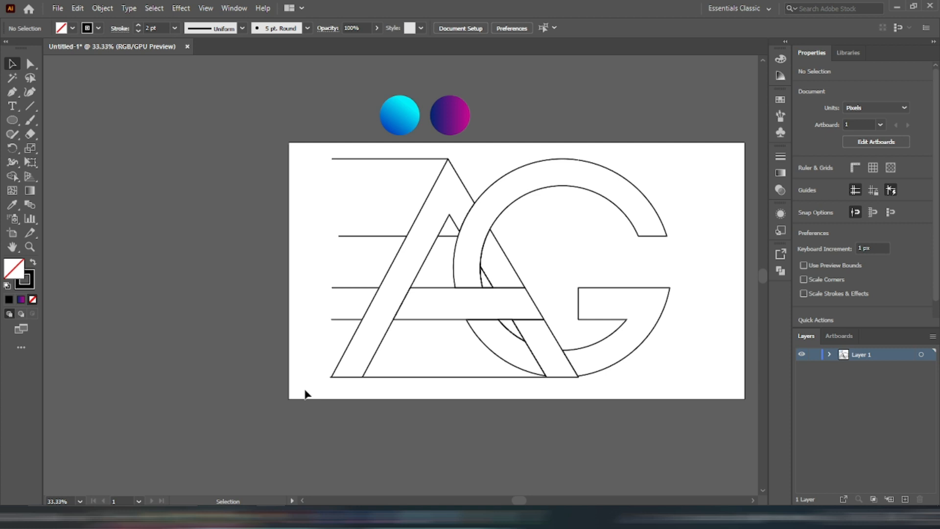
- Delete the leftover horizontal lines beside the A's left leg and the baseline segment between its legs
drag(303, 157, 362, 255)
key(Delete)
drag(310, 283, 334, 326)
key(Delete)
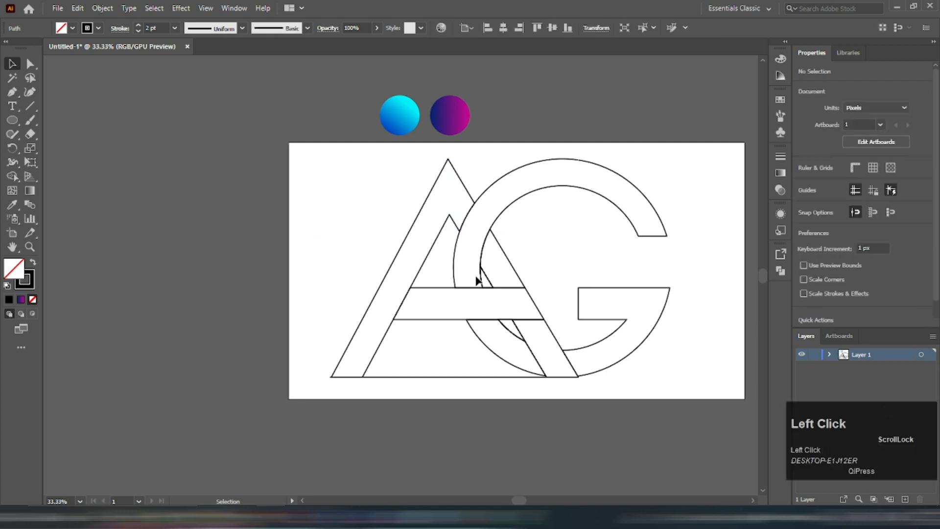
drag(436, 382, 436, 382)
key(Delete)
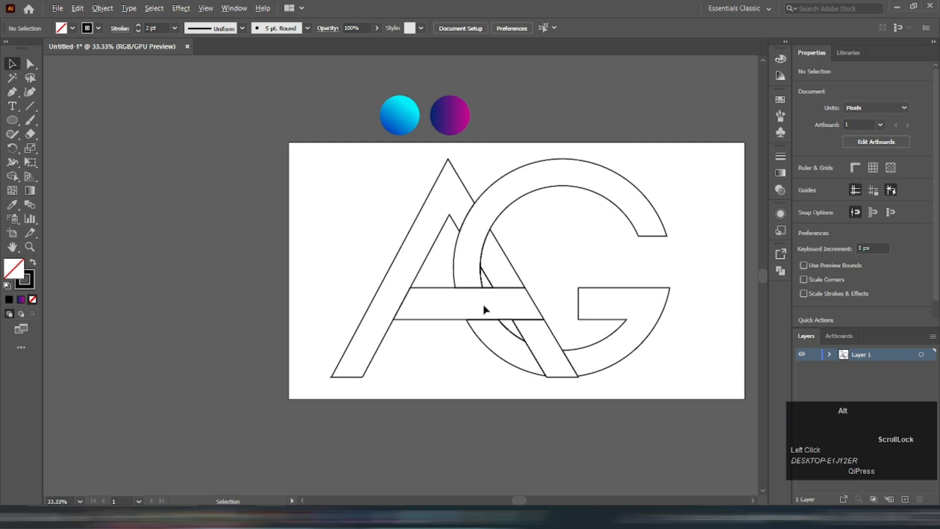
- Delete the stray segment where the A's crossbar overlaps the G's arc
scroll(451, 279, down, 1)
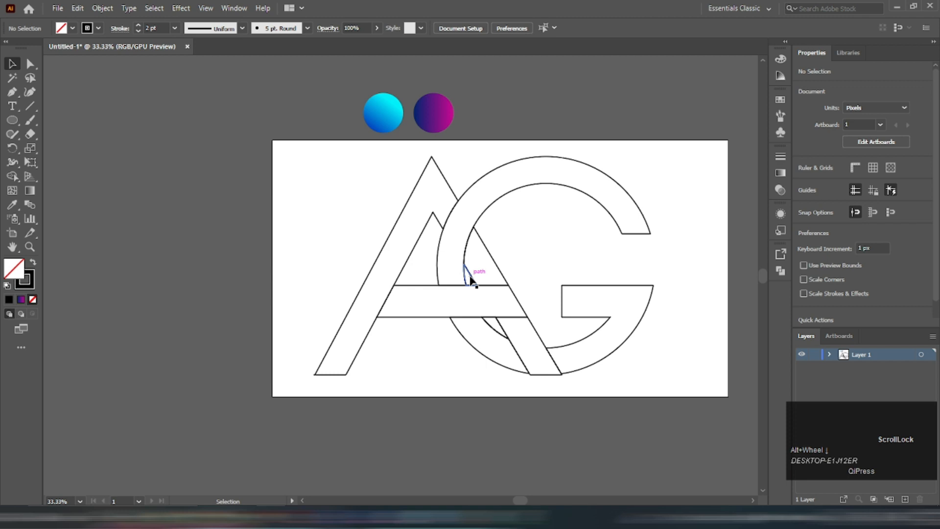
drag(470, 281, 575, 253)
scroll(574, 250, up, 2)
key(Delete)
mouse_move(407, 404)
mouse_down()
mouse_move(488, 254)
mouse_move(426, 428)
mouse_move(430, 398)
mouse_move(406, 407)
mouse_up()
click(513, 235)
scroll(452, 261, down, 2)
scroll(465, 253, down, 2)
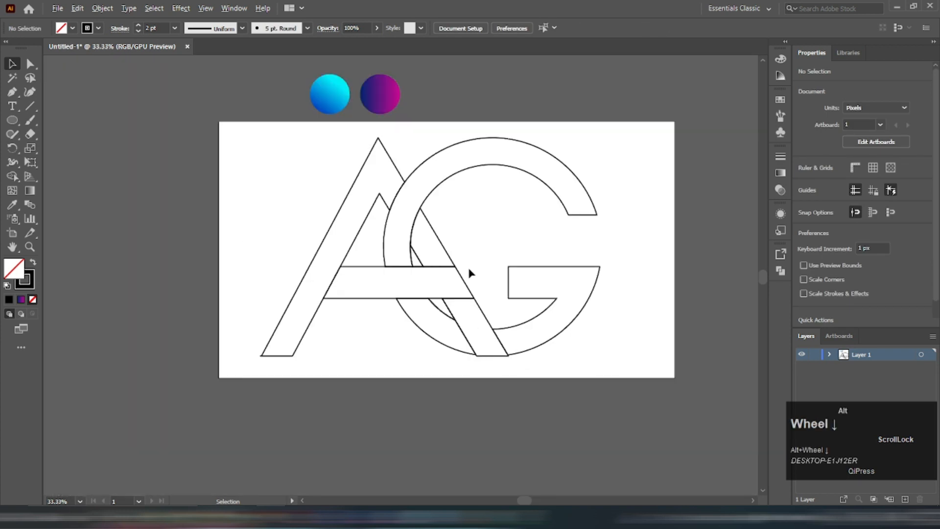
- Fill the A's left leg with the blue gradient sampled from the cyan-blue circle above the artboard
scroll(456, 291, up, 1)
drag(304, 175, 334, 232)
scroll(335, 232, up, 1)
click(351, 212)
scroll(360, 210, up, 1)
key(i)
click(341, 92)
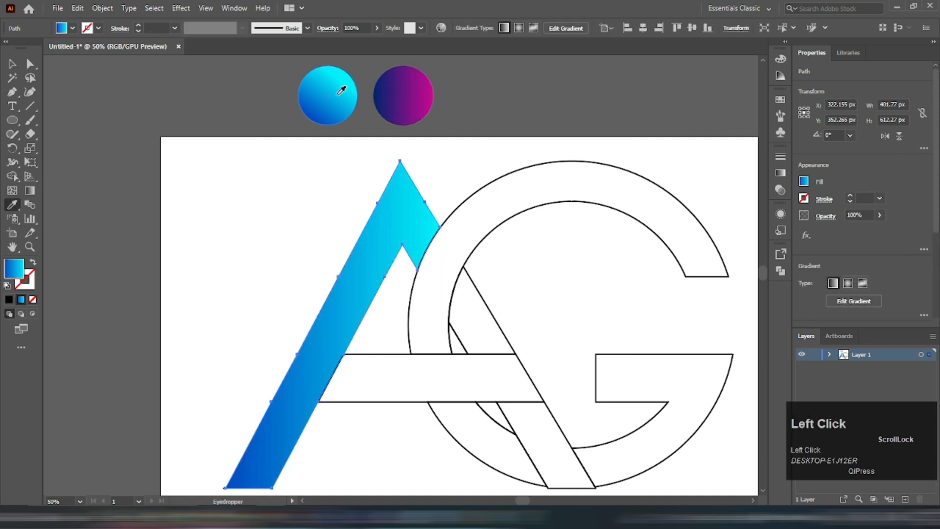
- Reverse the gradient on the A's left leg so cyan sits at the foot and dark blue at the peak
key(v)
scroll(539, 230, down, 1)
click(781, 173)
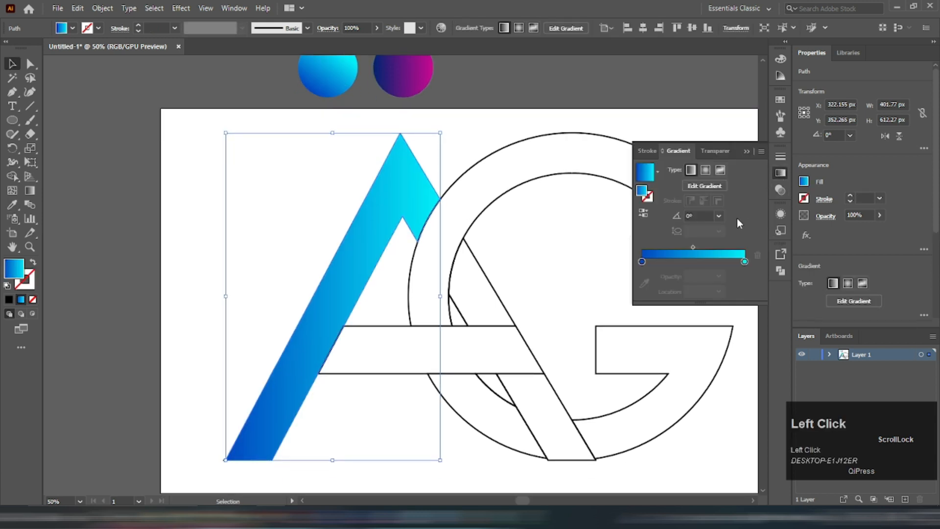
click(643, 212)
click(780, 173)
- Fill the upper piece of the A's right leg with the left leg's blue gradient, reversed so the dark end faces the G
scroll(489, 313, up, 1)
click(495, 309)
key(i)
click(407, 199)
key(v)
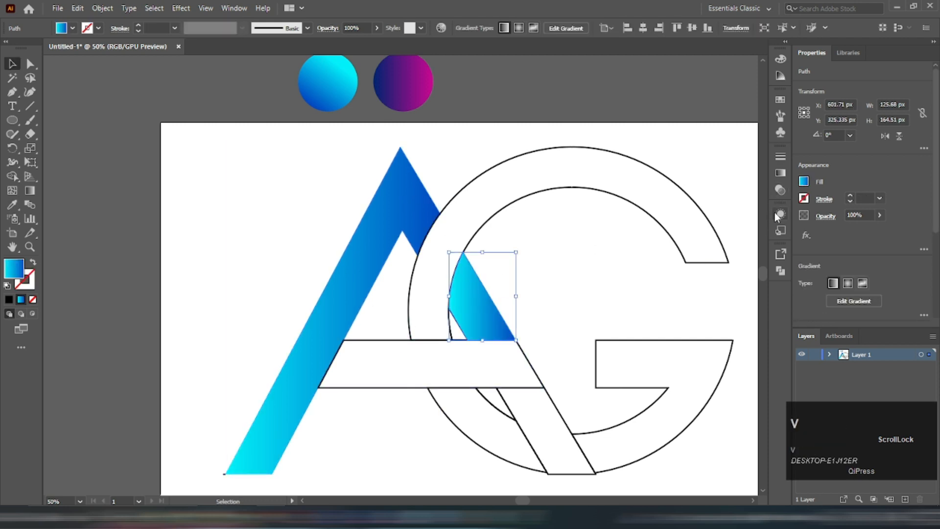
click(780, 173)
click(643, 213)
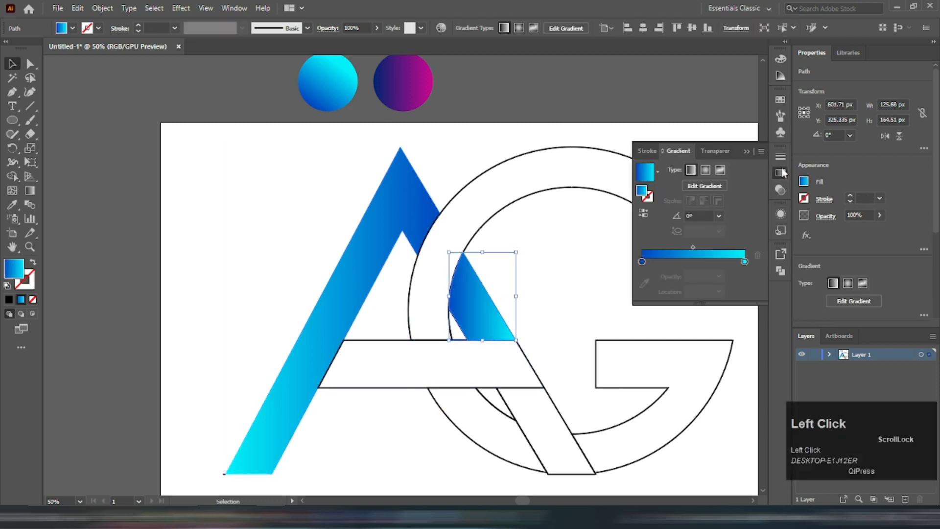
click(781, 173)
- Fill the A's crossbar with the blue gradient sampled from the upper piece of the right leg
click(377, 340)
key(i)
click(495, 304)
key(v)
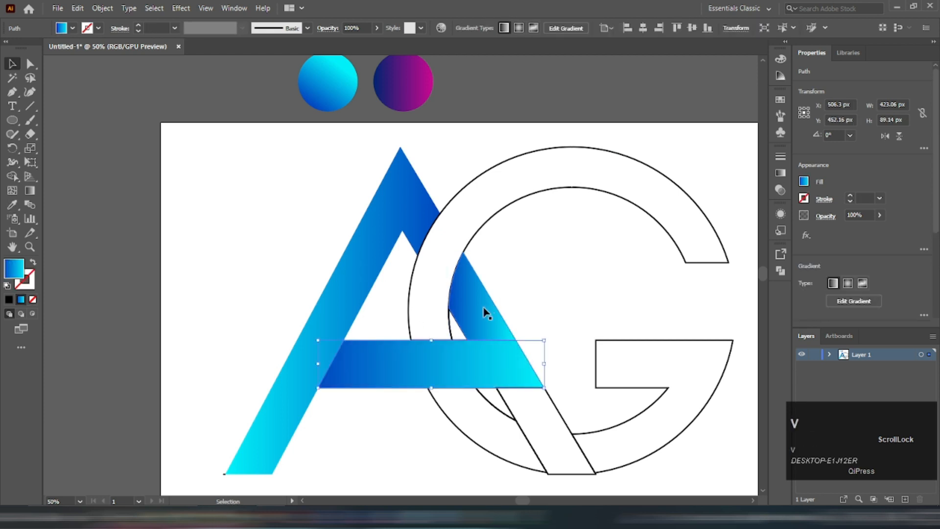
- Fill the G's upper arc with the purple gradient sampled from the purple circle above the artboard
scroll(477, 412, down, 1)
scroll(492, 240, up, 2)
click(495, 236)
key(i)
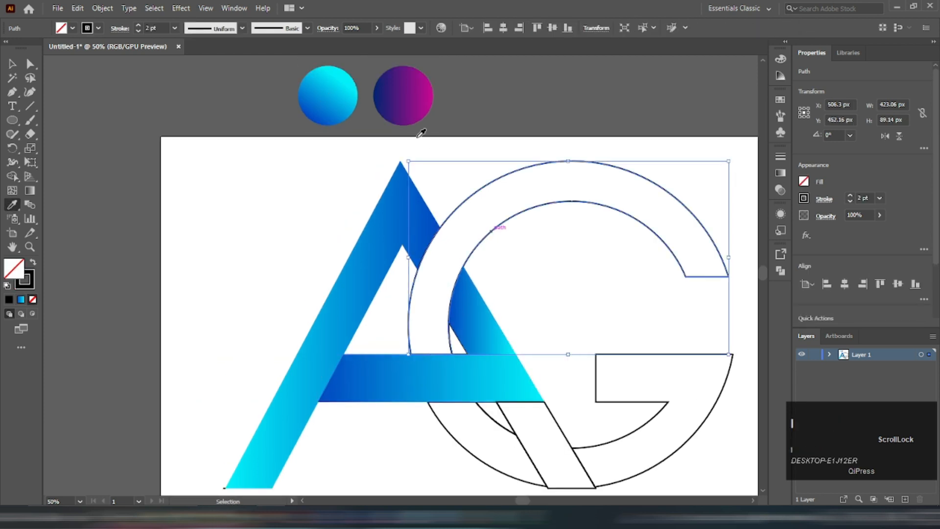
click(411, 113)
key(v)
scroll(479, 390, down, 1)
- Fill the G's lower-left arc with the purple gradient sampled from its upper arc
click(478, 390)
key(i)
key(v)
click(467, 424)
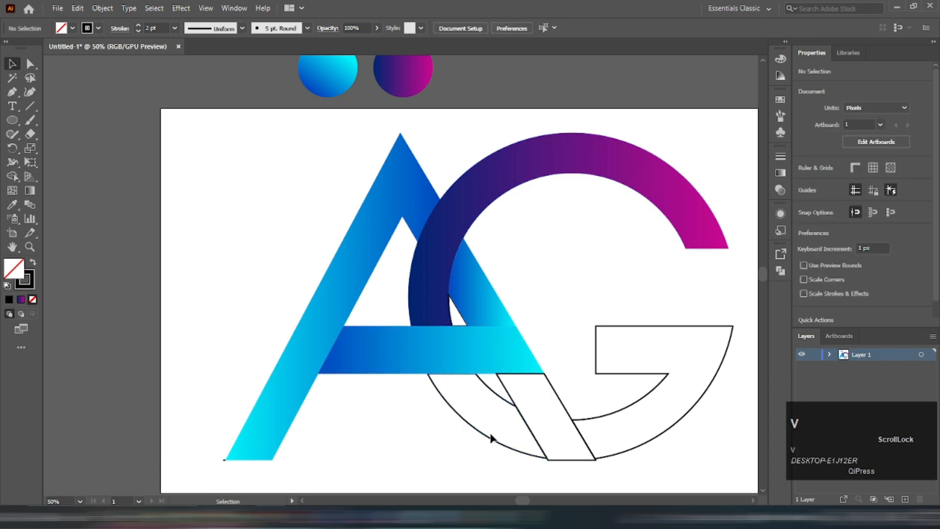
click(465, 420)
key(i)
click(431, 261)
key(v)
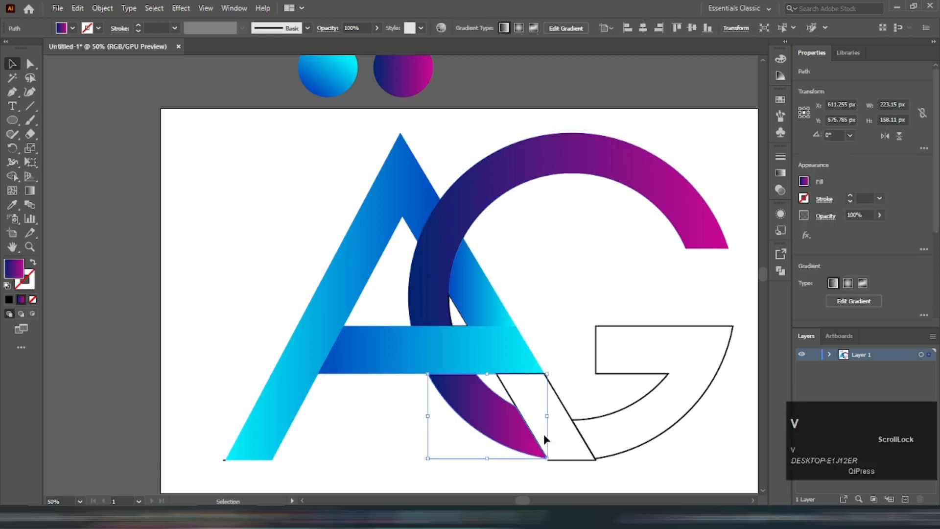
- Fill the A's lower right leg with the blue gradient and the G's lower-right part with the purple gradient sampled from its upper arc
click(564, 405)
click(626, 373)
key(i)
click(437, 267)
key(v)
click(577, 283)
- Delete the leftover black outline around the small triangle between the G's arc and the A's right leg
scroll(431, 313, up, 4)
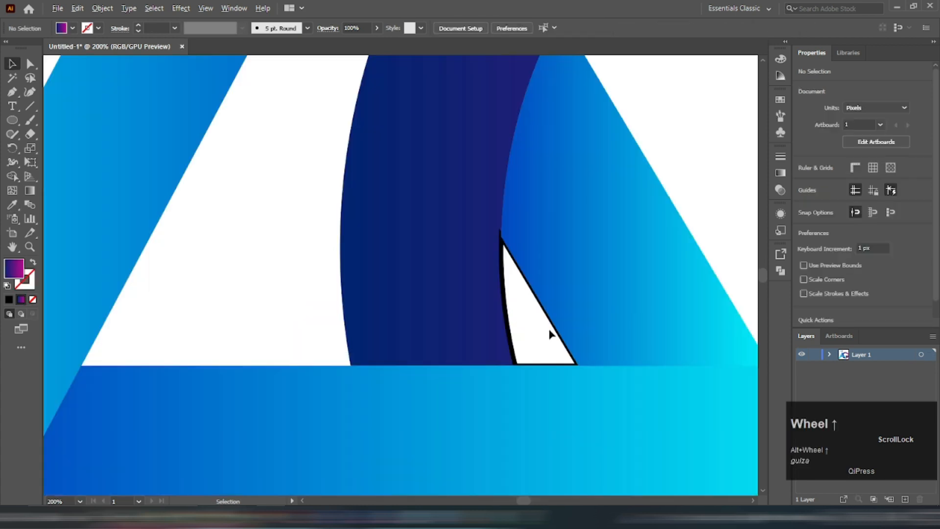
click(509, 332)
click(509, 327)
scroll(422, 245, down, 3)
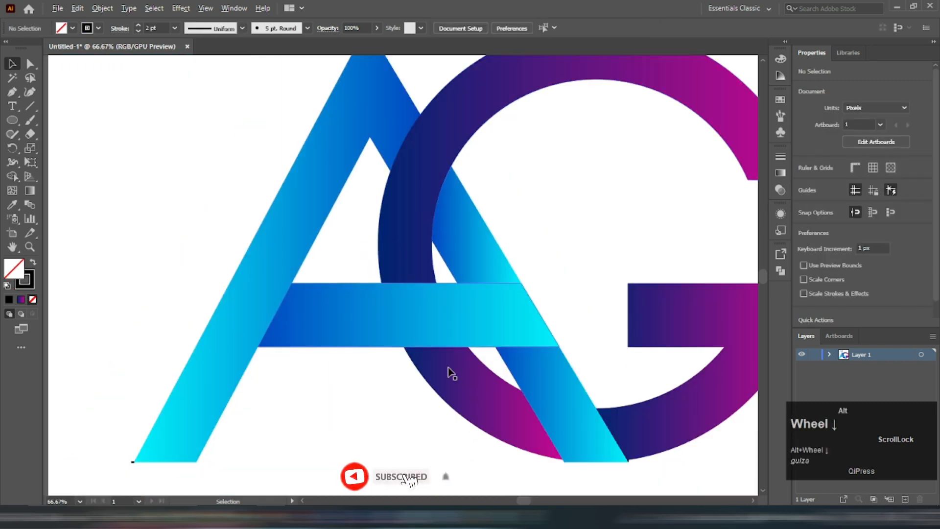
- Delete the stray black stroke at the foot of the A's right leg
scroll(488, 399, up, 2)
scroll(462, 301, down, 3)
scroll(586, 380, up, 6)
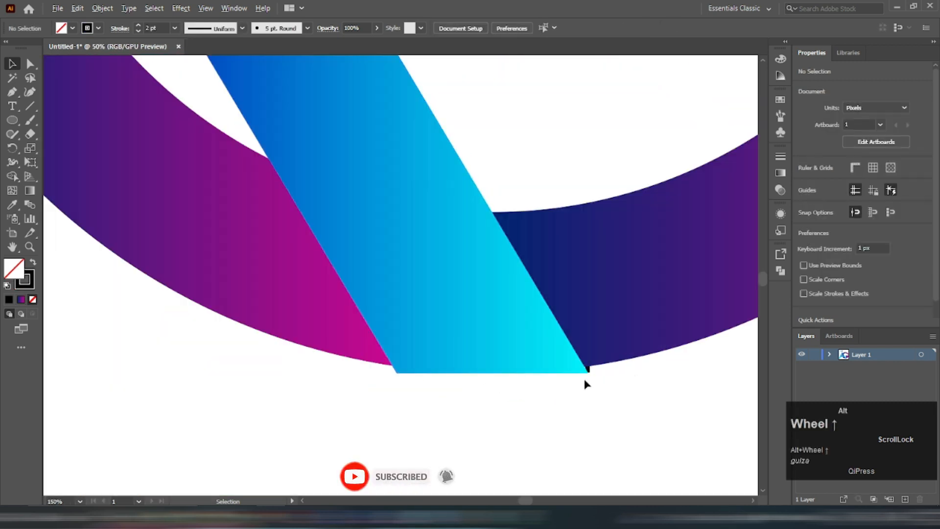
click(592, 363)
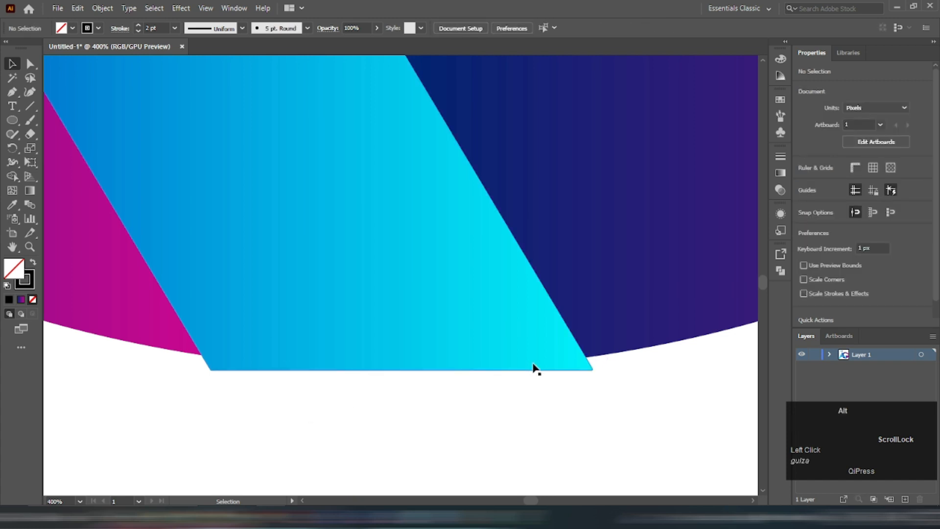
- Place a copy of the coloured logo beside the artboard
scroll(537, 370, down, 6)
scroll(314, 182, down, 1)
scroll(318, 221, up, 1)
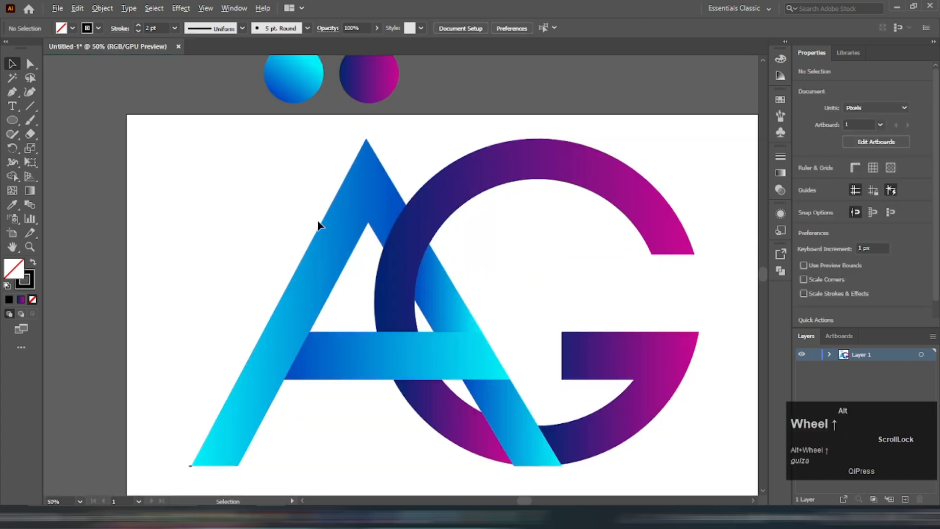
drag(571, 371, 508, 371)
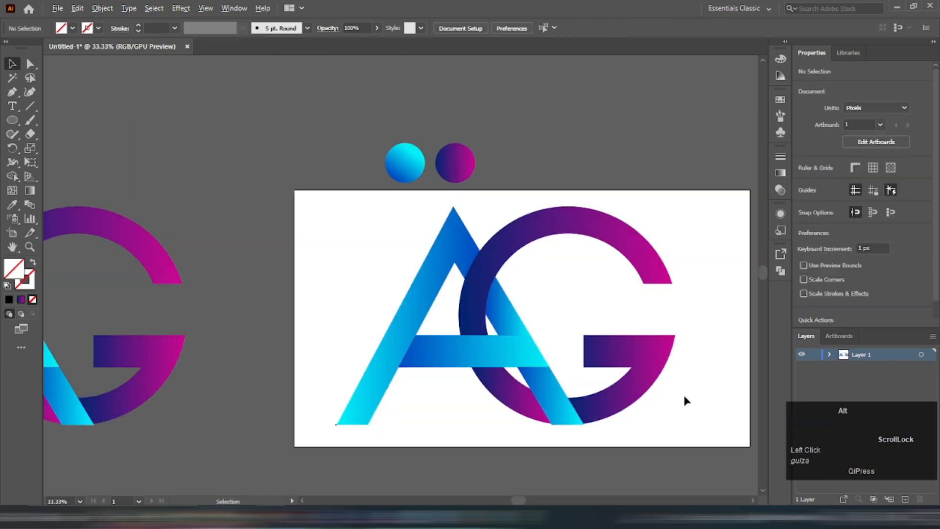
- Change the dark stop of the A's upper right leg gradient to a deeper blue, R 2, G 6, B 200
scroll(683, 395, up, 1)
click(781, 174)
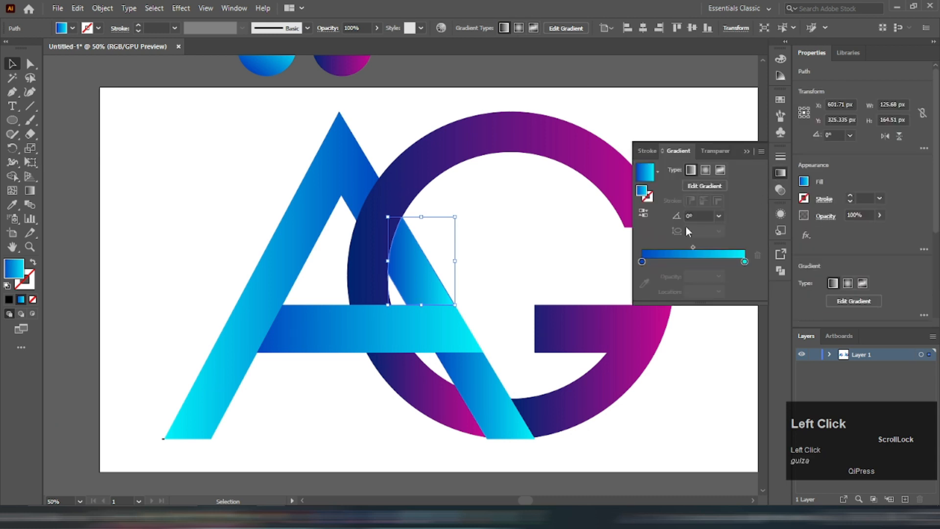
double_click(641, 262)
drag(660, 327, 648, 328)
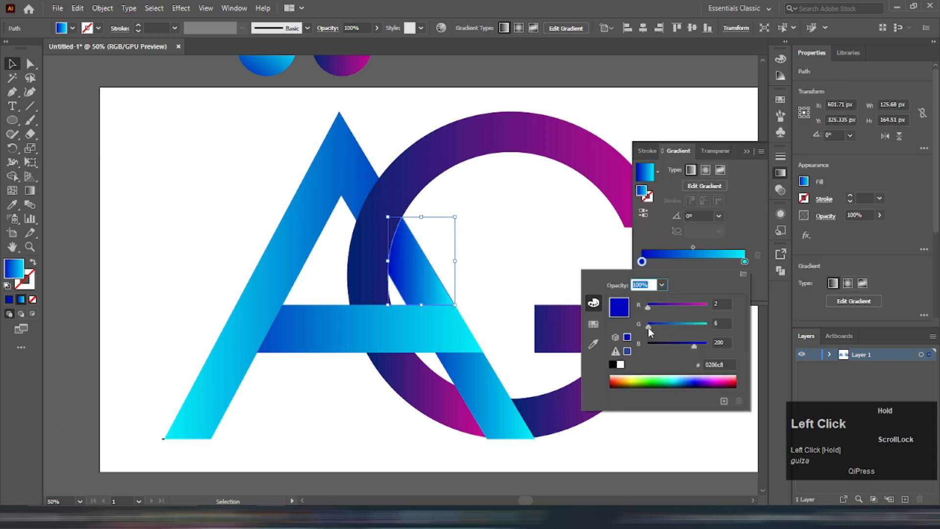
click(508, 235)
- Apply the deeper blue gradient from the upper right leg piece to the A's left leg and reverse its direction
click(360, 174)
key(i)
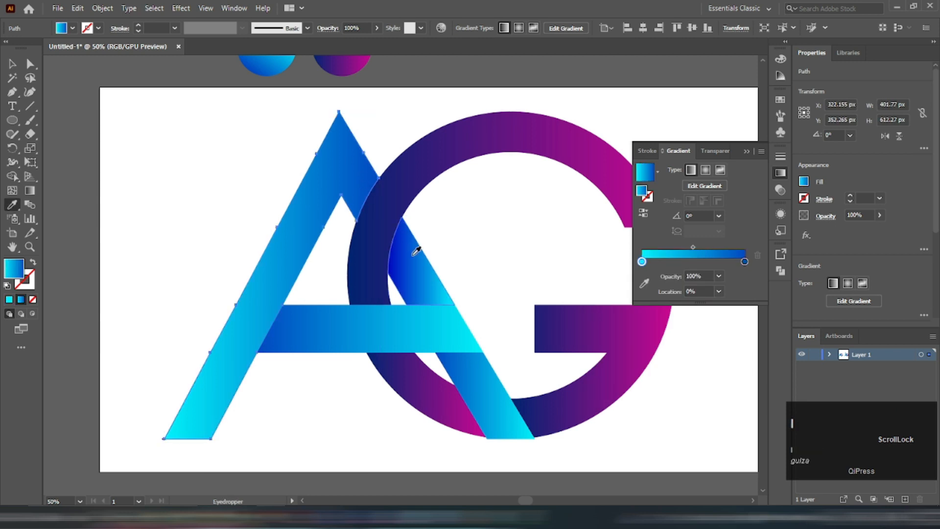
click(414, 254)
key(v)
click(643, 212)
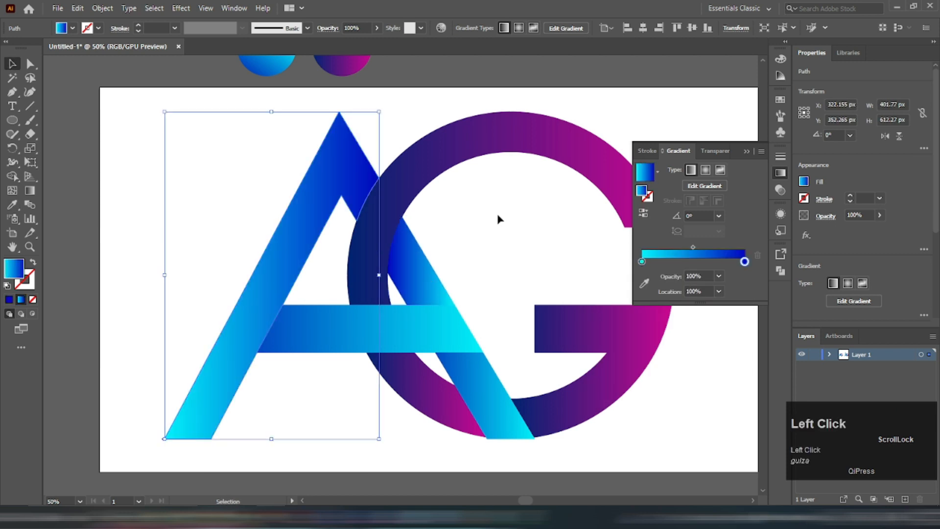
- Redraw the left leg's gradient from its foot to its peak at about 57° and move the midpoint to about 69%
click(30, 190)
drag(355, 124, 326, 173)
mouse_move(161, 439)
mouse_down()
mouse_move(367, 134)
mouse_move(361, 145)
mouse_up()
drag(693, 232, 713, 233)
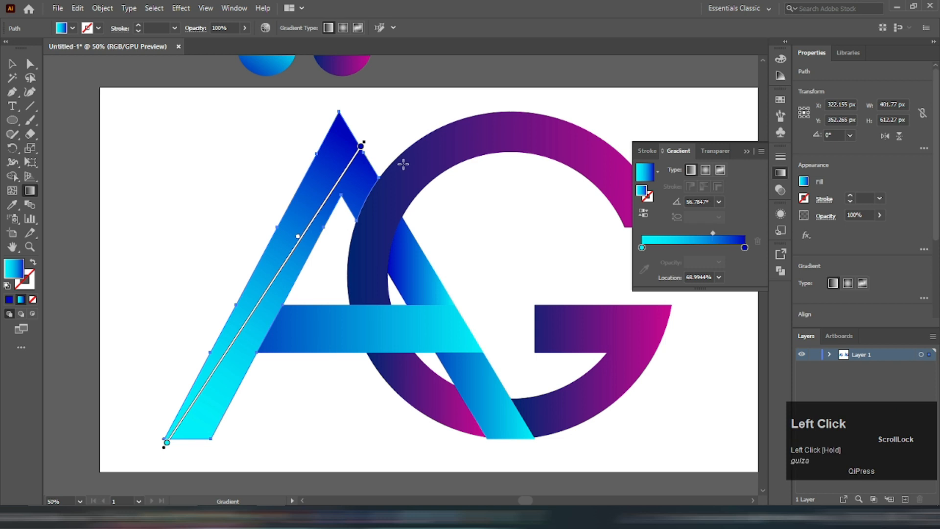
- Redraw the left leg's gradient at a shallower diagonal of about 31°, ending near the leg's overlap with the G
drag(149, 377, 392, 181)
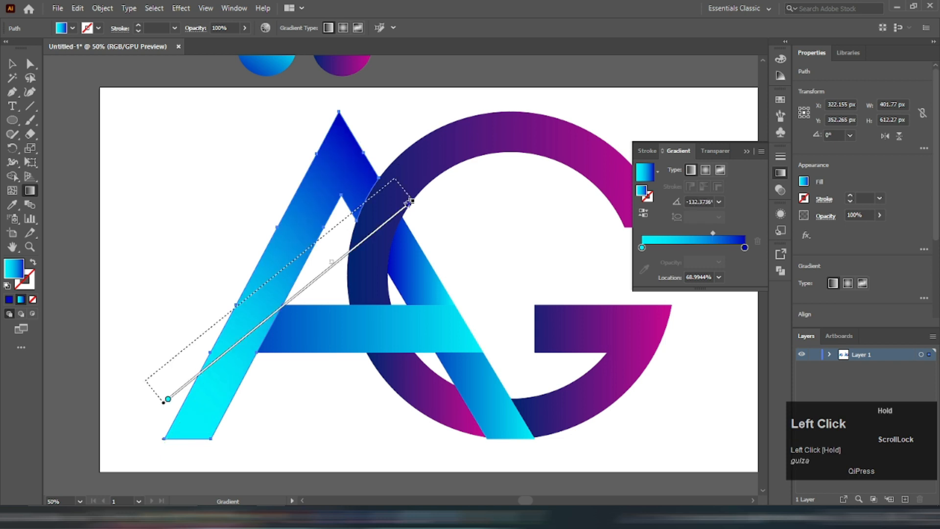
drag(182, 289, 373, 175)
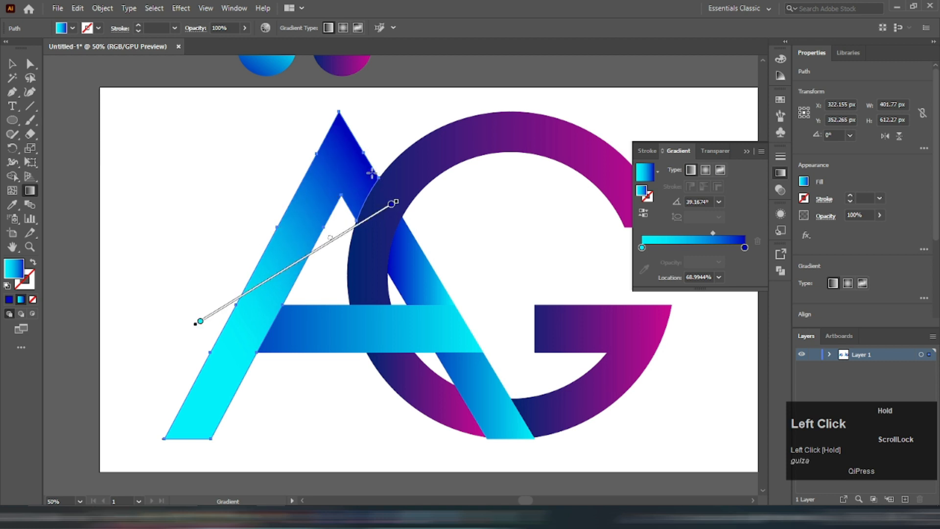
key(v)
click(388, 133)
- Fill the A's crossbar with the gradient sampled from the left leg's peak and reverse it
scroll(361, 308, down, 1)
scroll(353, 300, up, 1)
click(352, 301)
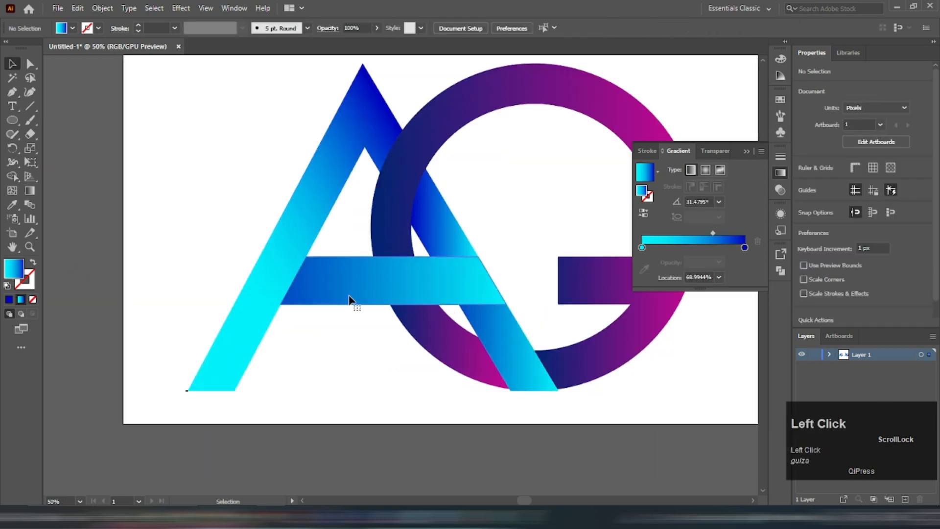
key(i)
click(388, 138)
key(v)
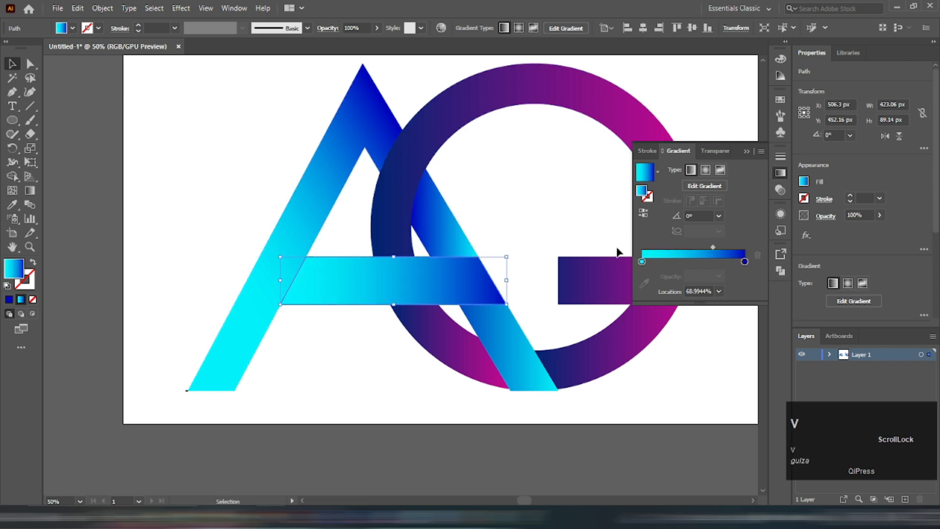
click(644, 213)
- Fill the A's lower right leg with the crossbar's gradient and redraw it down the leg at about -60°
click(509, 340)
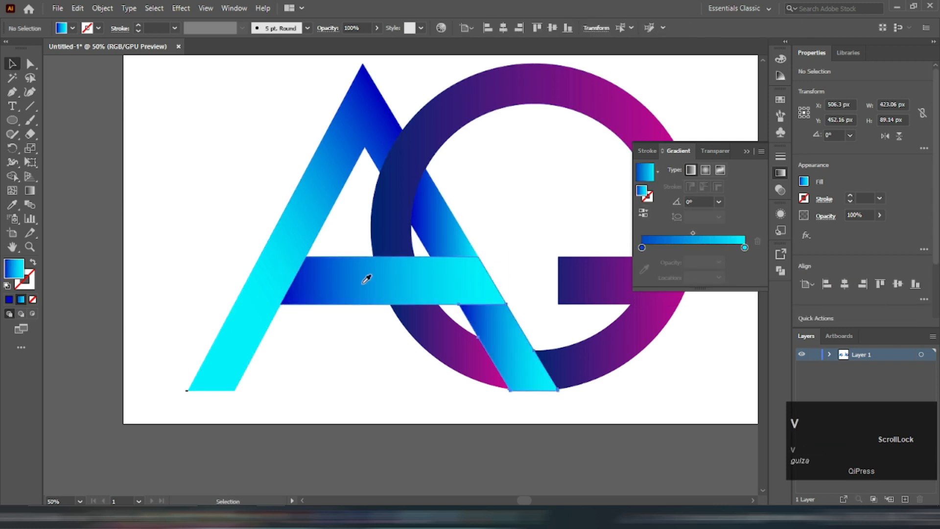
key(g)
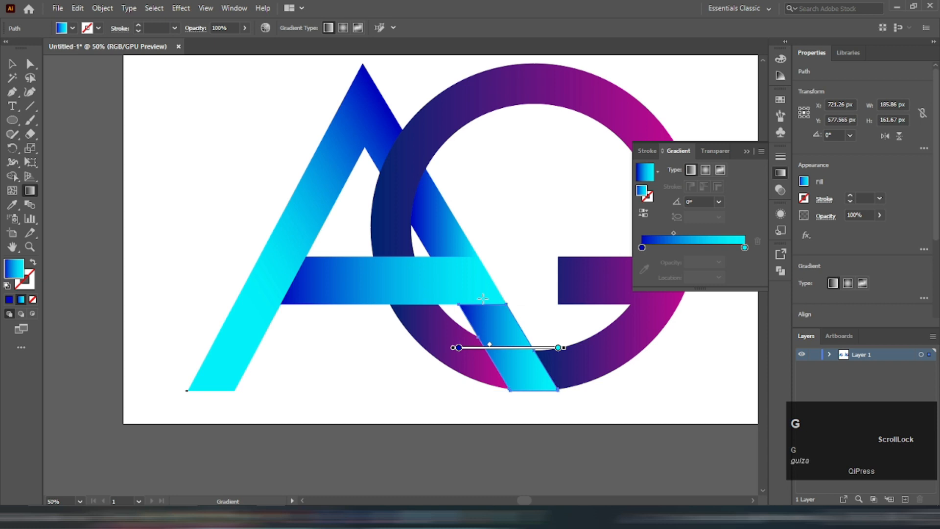
drag(478, 300, 484, 310)
drag(482, 275, 535, 395)
mouse_move(467, 303)
mouse_down()
mouse_move(516, 371)
mouse_move(523, 401)
mouse_up()
key(v)
click(622, 394)
- Try adjusting the colour of the dark blue stop in the G's upper arc gradient
scroll(450, 309, down, 1)
click(443, 172)
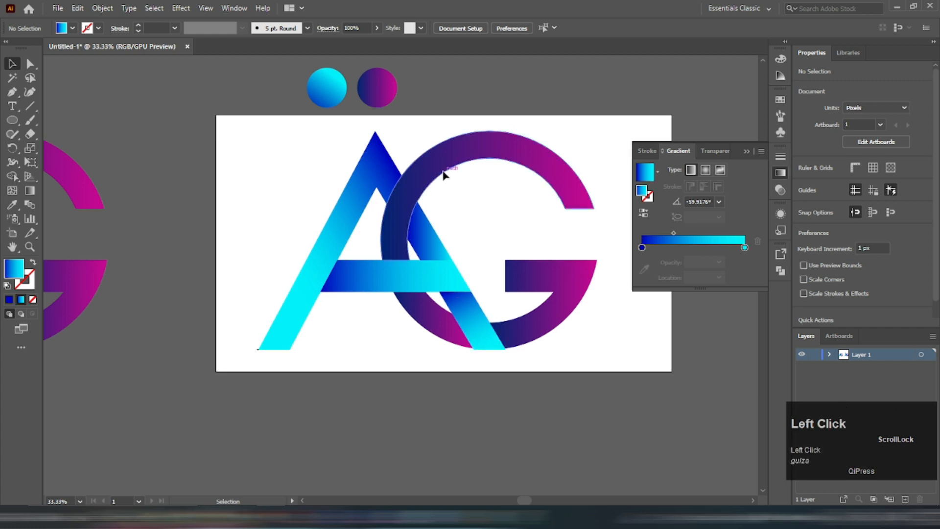
scroll(471, 230, up, 1)
click(642, 261)
double_click(642, 261)
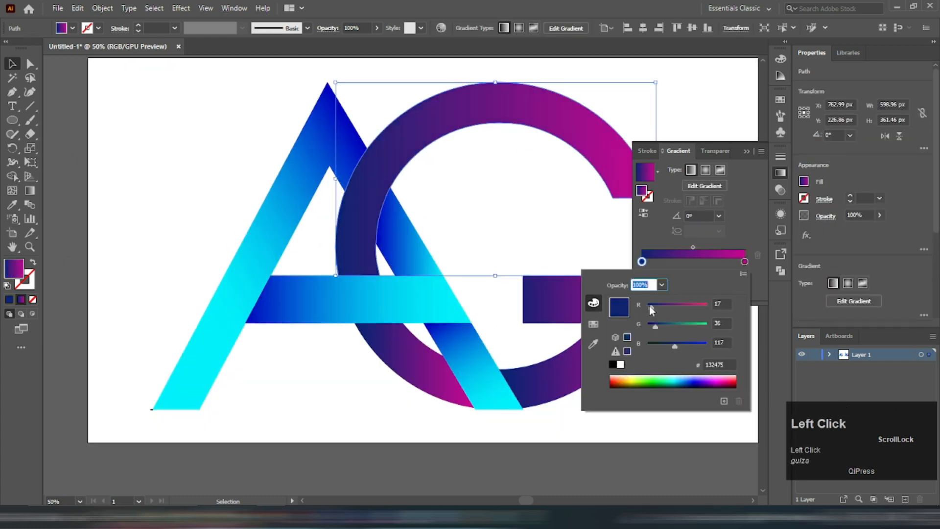
click(478, 201)
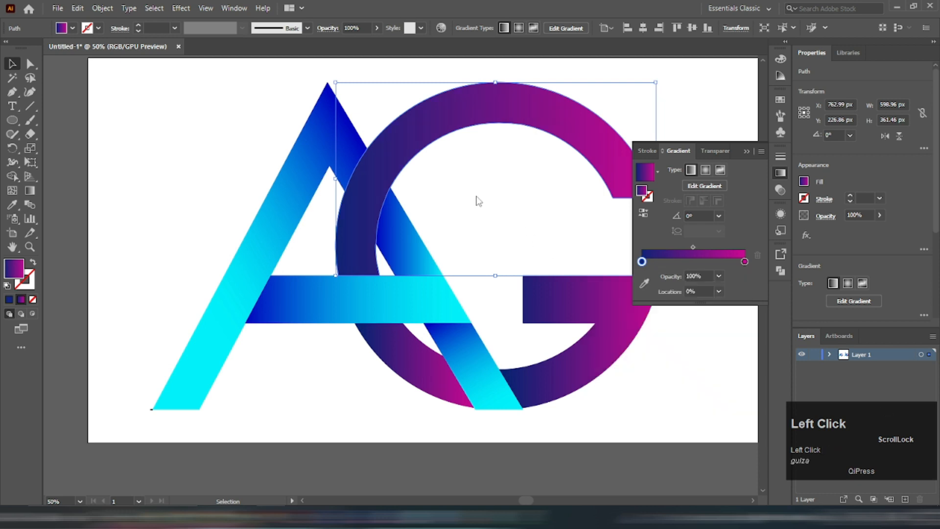
- Darken the navy stop of the gradient on the G's lower-left arc
scroll(420, 205, down, 1)
click(410, 311)
scroll(410, 310, up, 1)
click(642, 261)
double_click(642, 261)
drag(661, 344, 668, 345)
click(466, 397)
- Apply the darkened purple gradient from the G's lower-left arc to its upper arc
scroll(455, 370, down, 1)
click(391, 225)
key(i)
click(414, 313)
key(v)
- Apply the upper arc's darkened gradient to the G's lower-right part and close the gradient settings
click(539, 335)
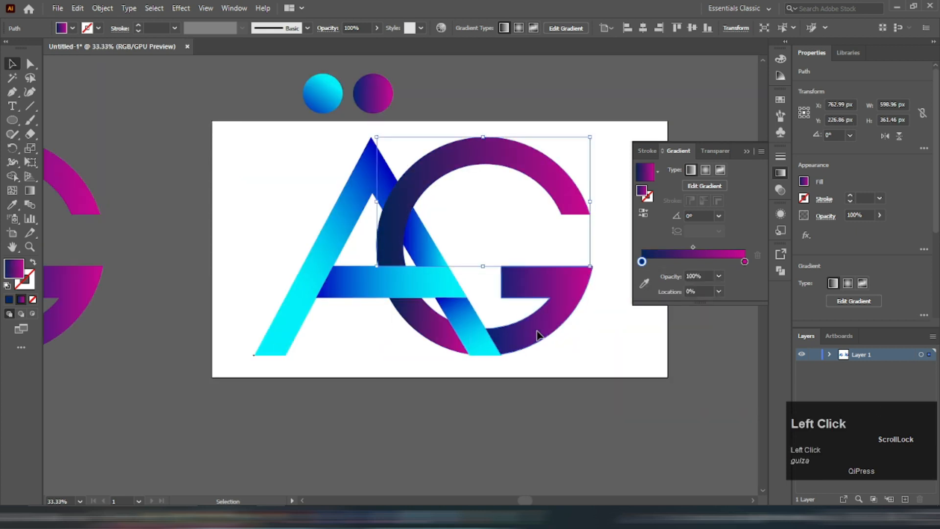
key(i)
click(390, 238)
key(v)
click(430, 325)
click(434, 310)
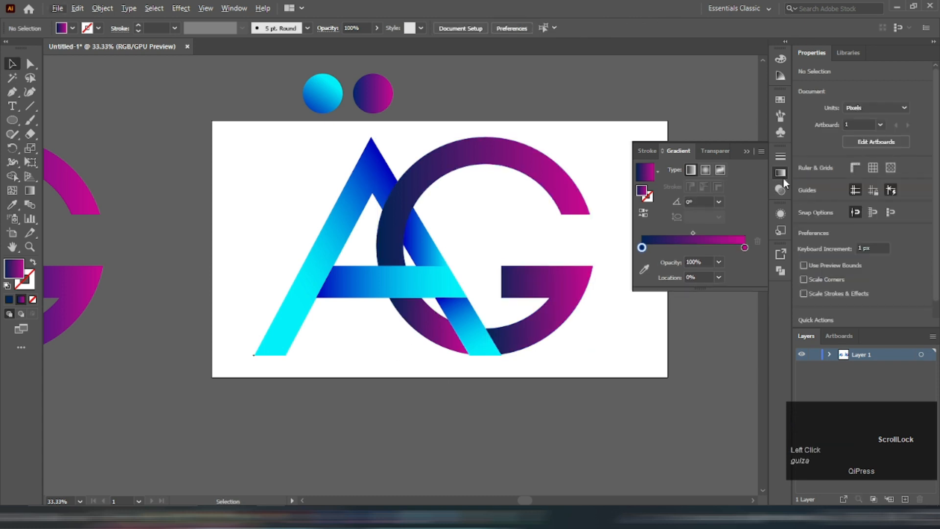
click(780, 173)
scroll(636, 207, down, 2)
drag(210, 162, 337, 292)
drag(348, 245, 587, 365)
scroll(585, 188, up, 1)
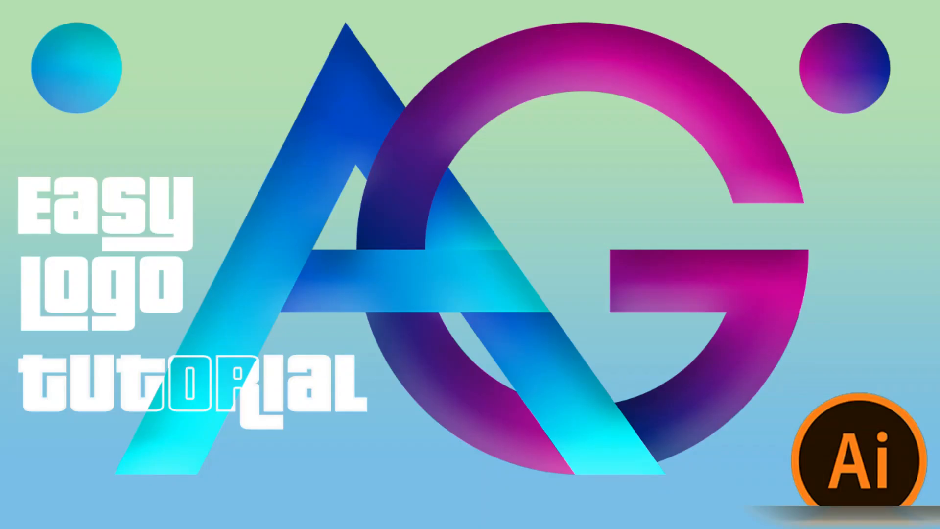